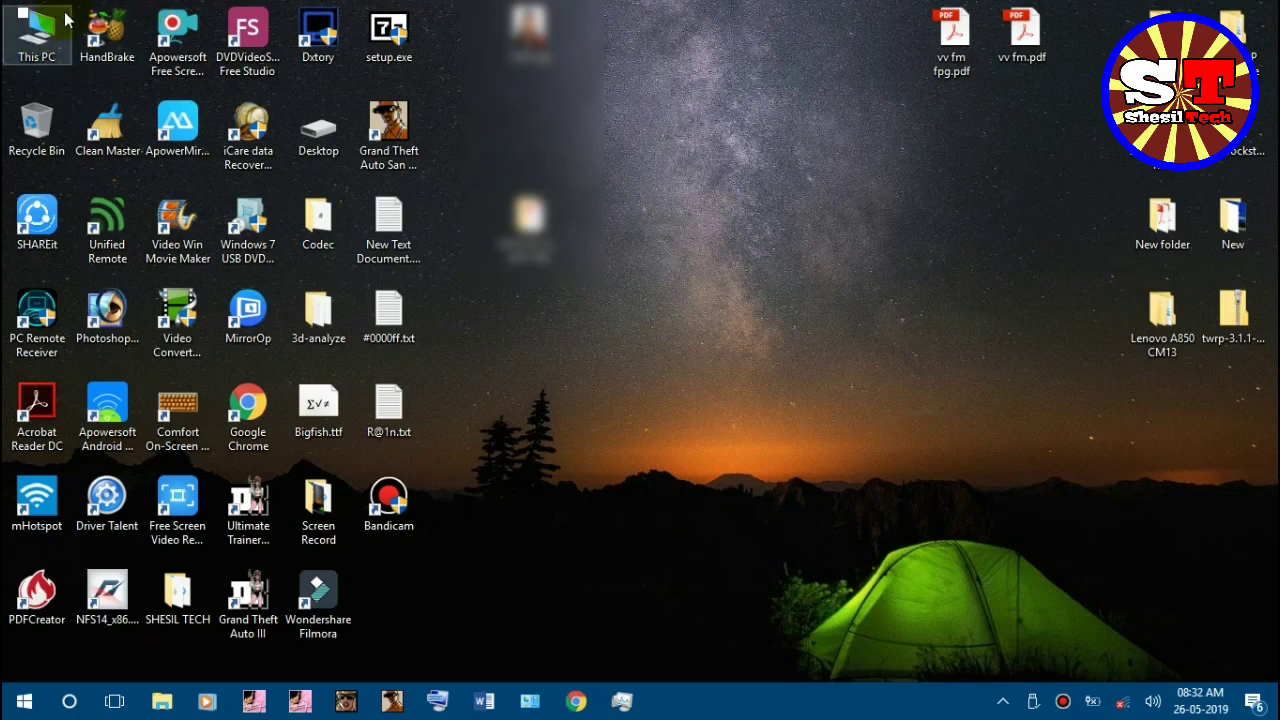
Open This PC from the desktop and select the SANDISK (G:) drive
left_click(49, 40)
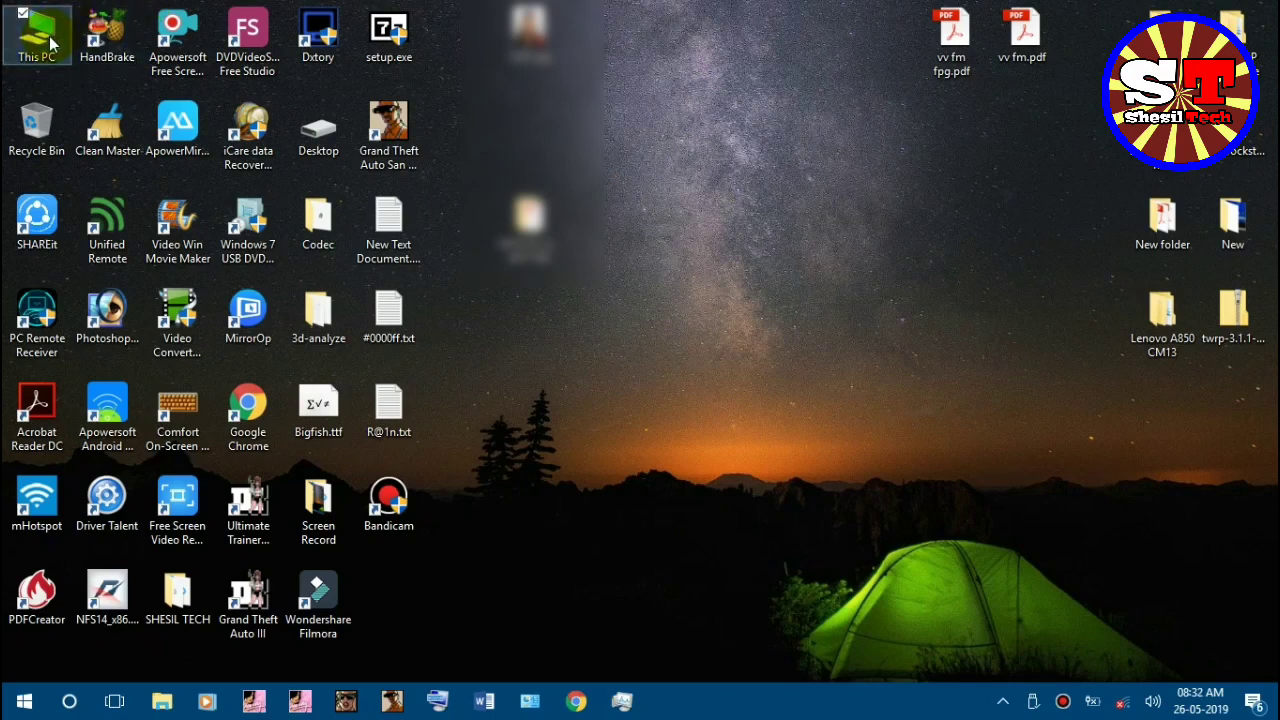
key("Return")
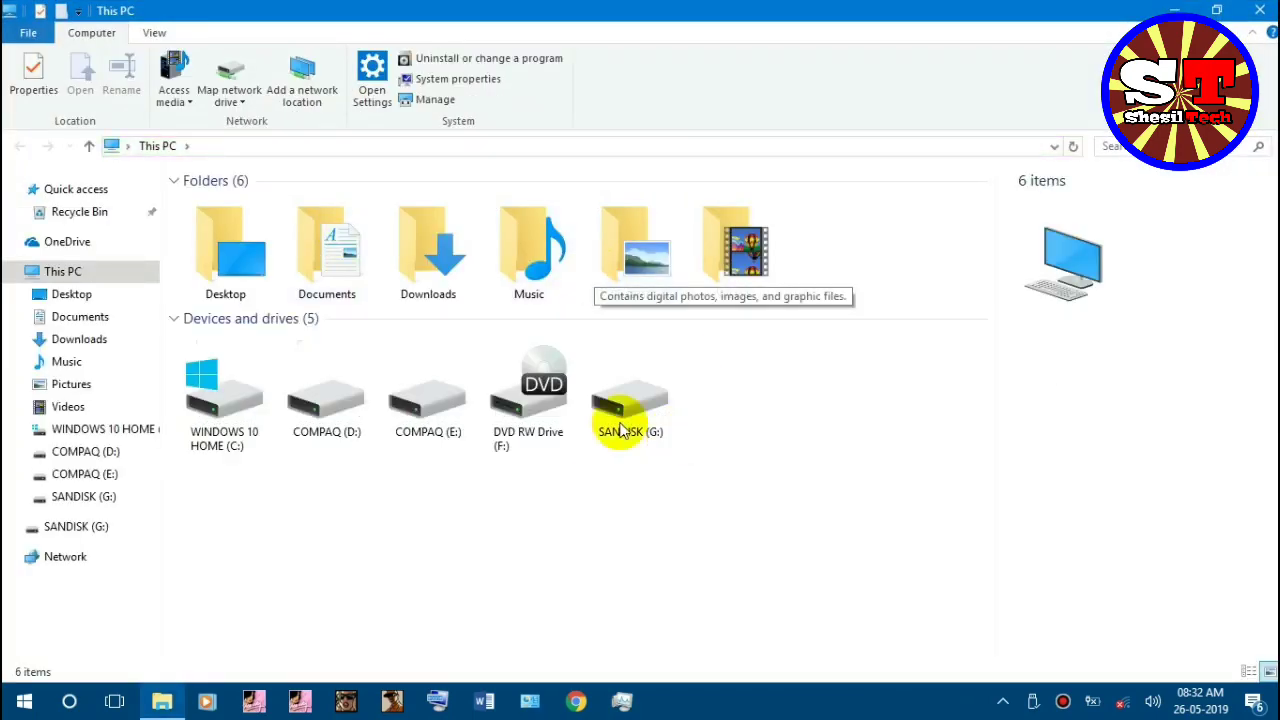
left_click(633, 415)
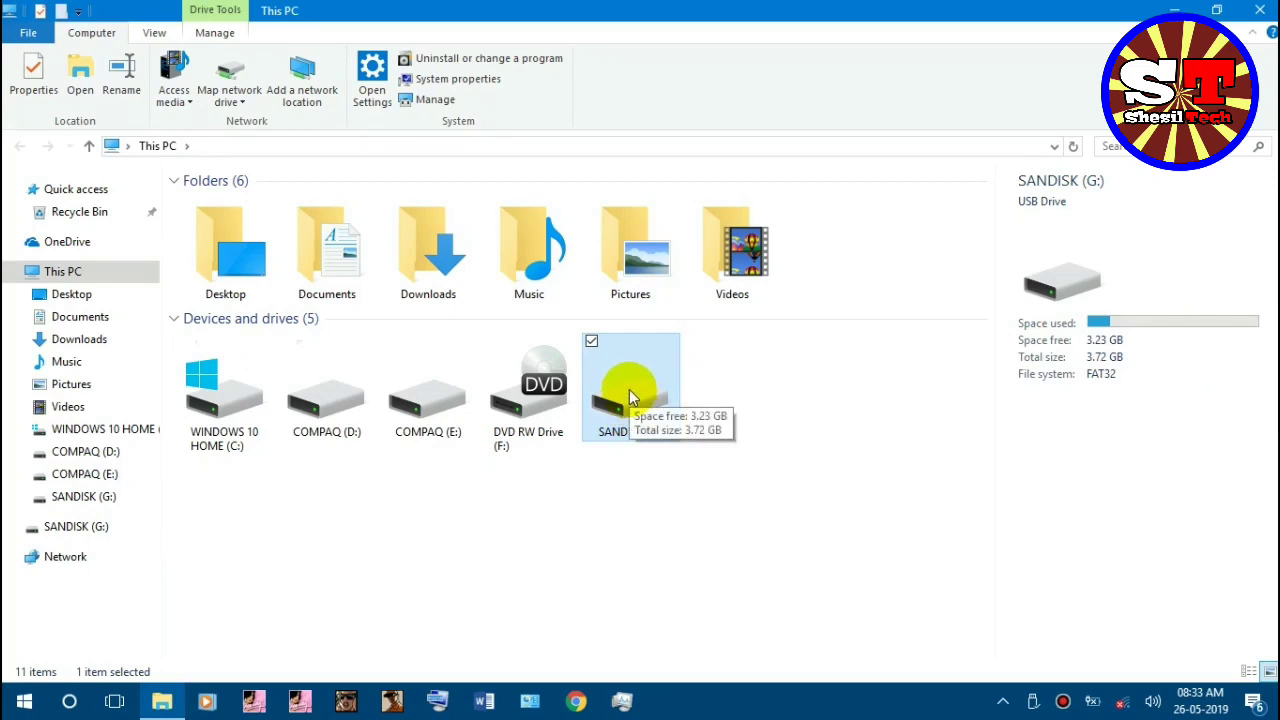
left_click(629, 389)
Open SANDISK (G:) and select all eight shortcut files on it
double_click(629, 389)
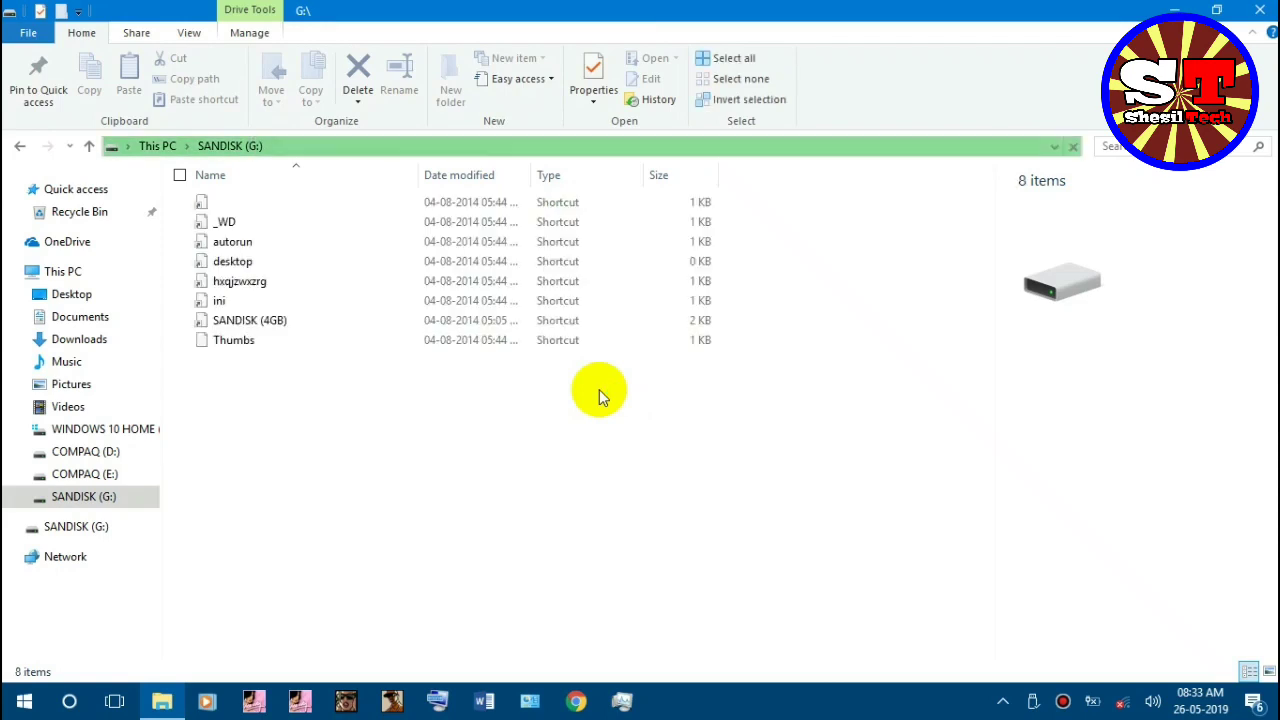
left_click_drag(243, 418, 262, 255)
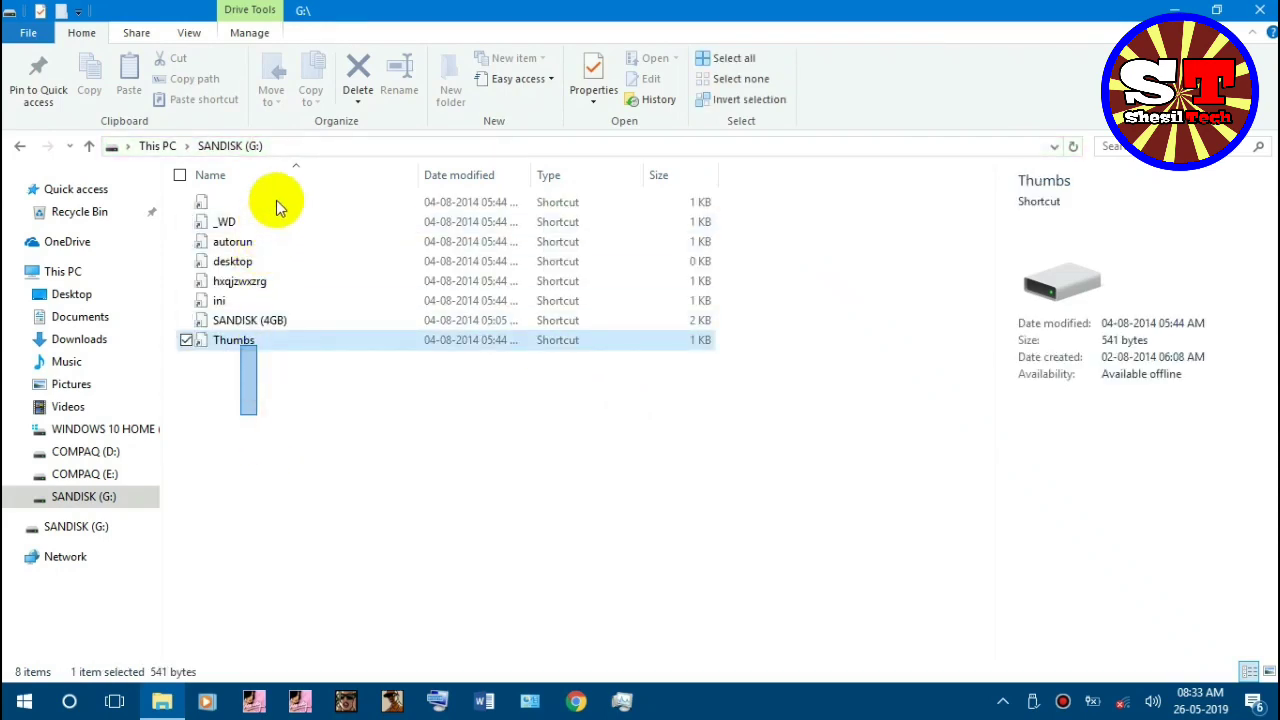
left_click_drag(279, 197, 279, 188)
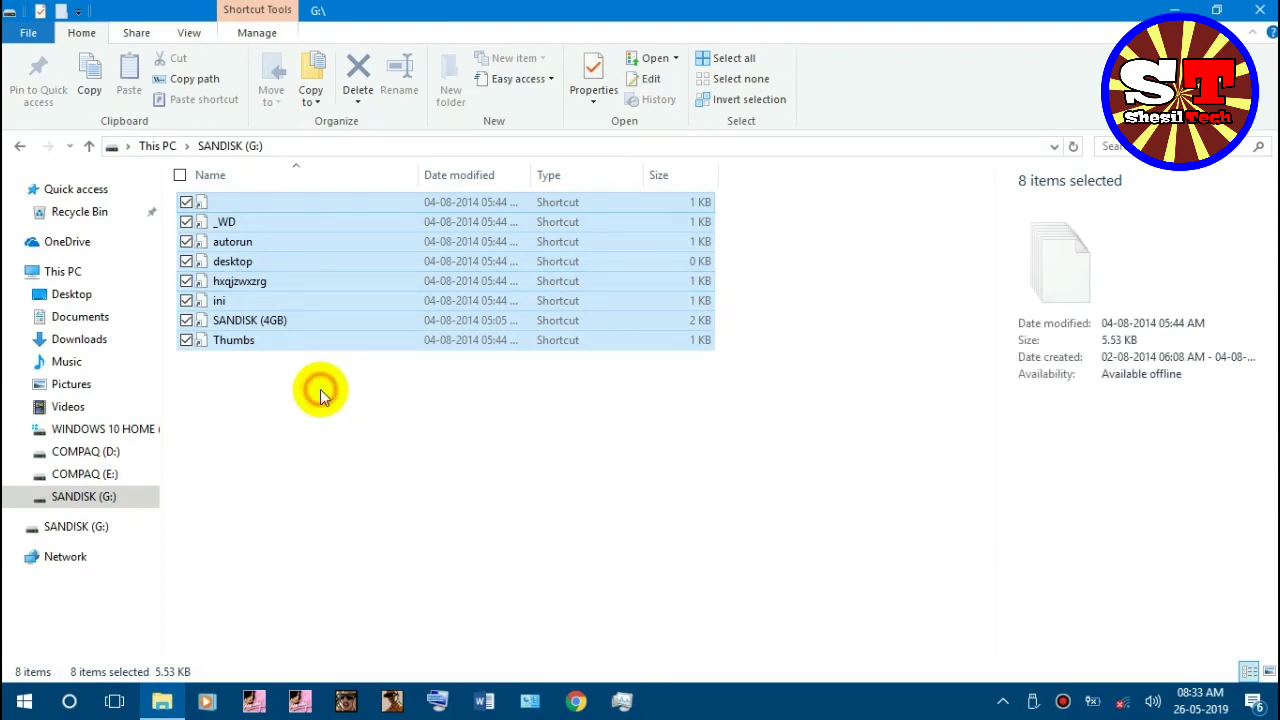
Inspect individual shortcuts, including SANDISK (4GB) and the first unnamed one
left_click(255, 364)
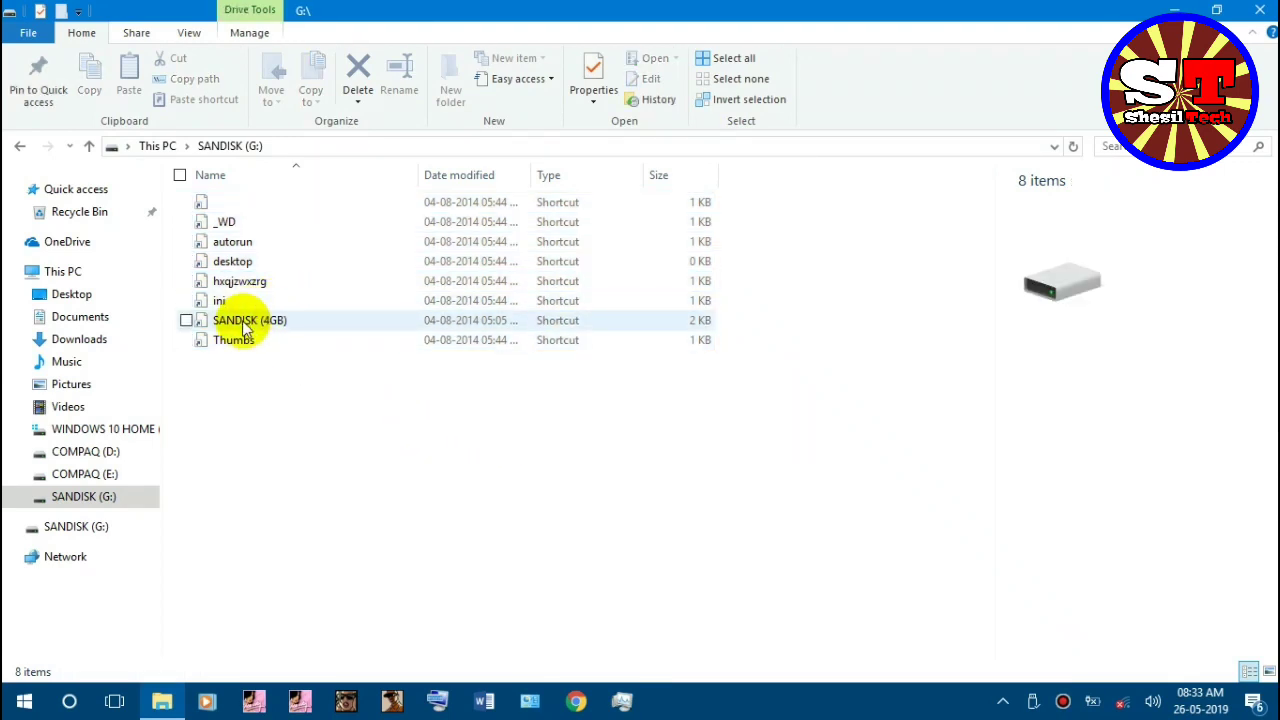
left_click(261, 326)
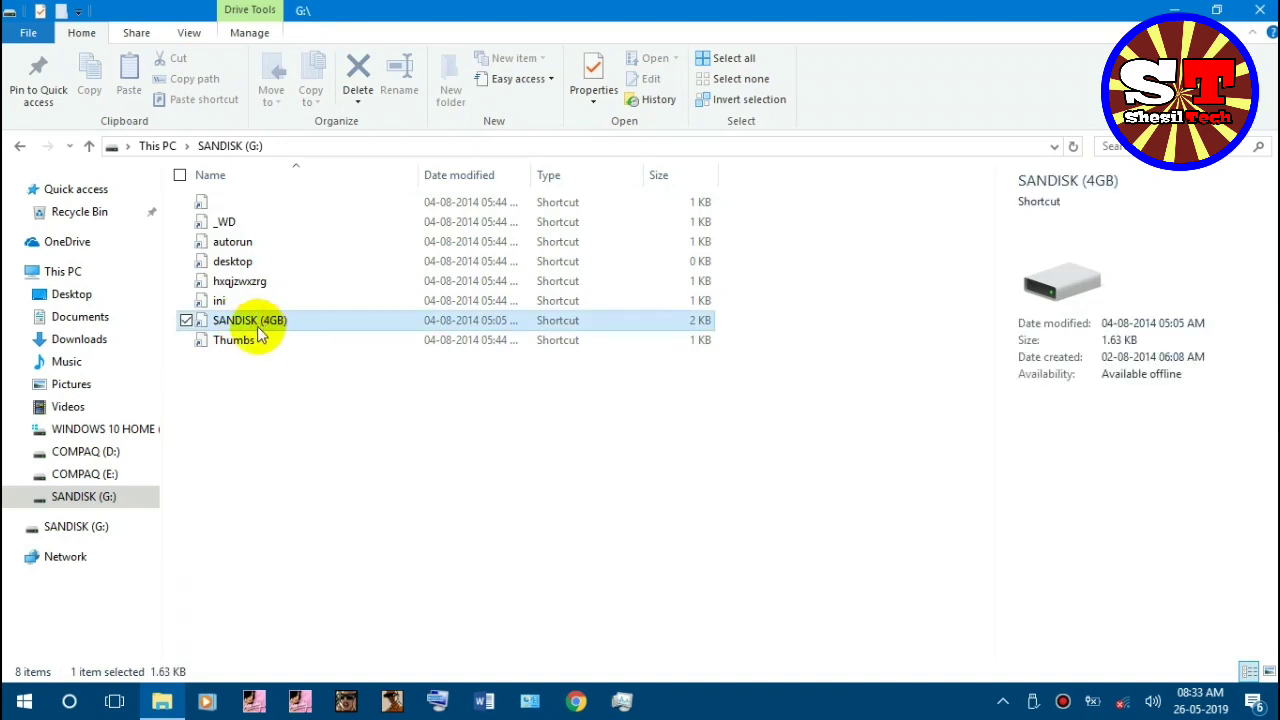
left_click(270, 410)
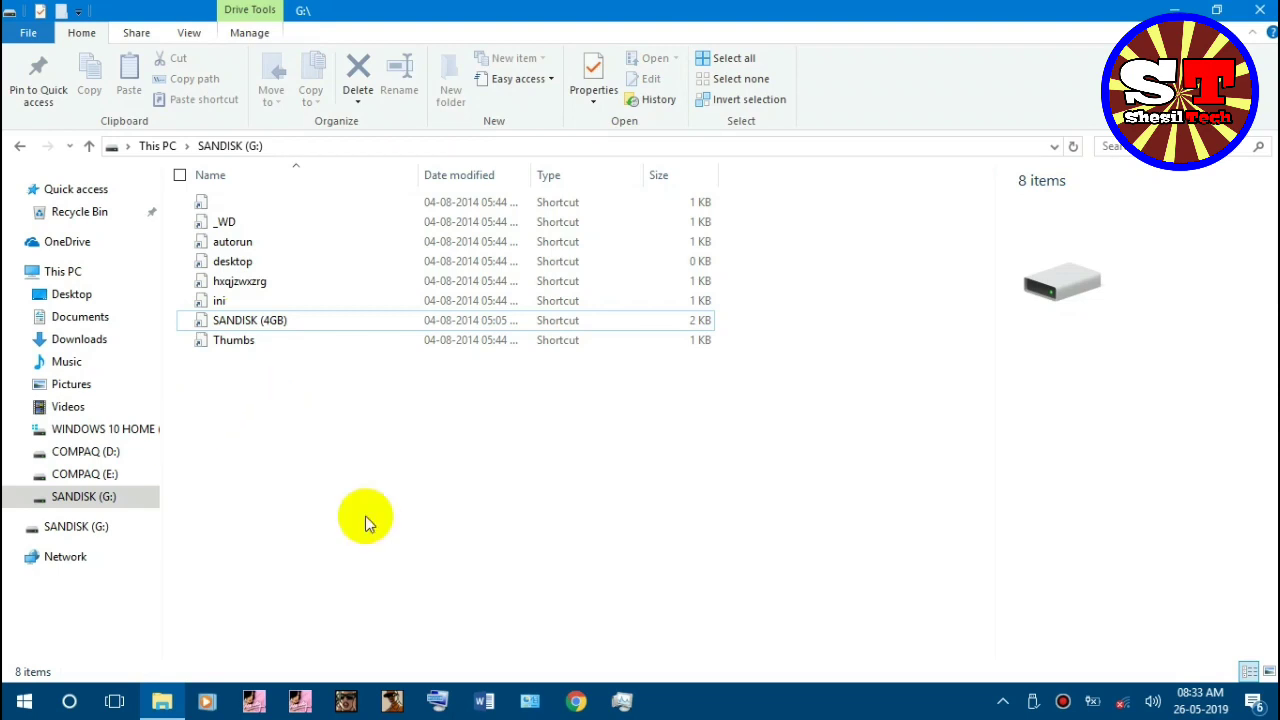
left_click(190, 202)
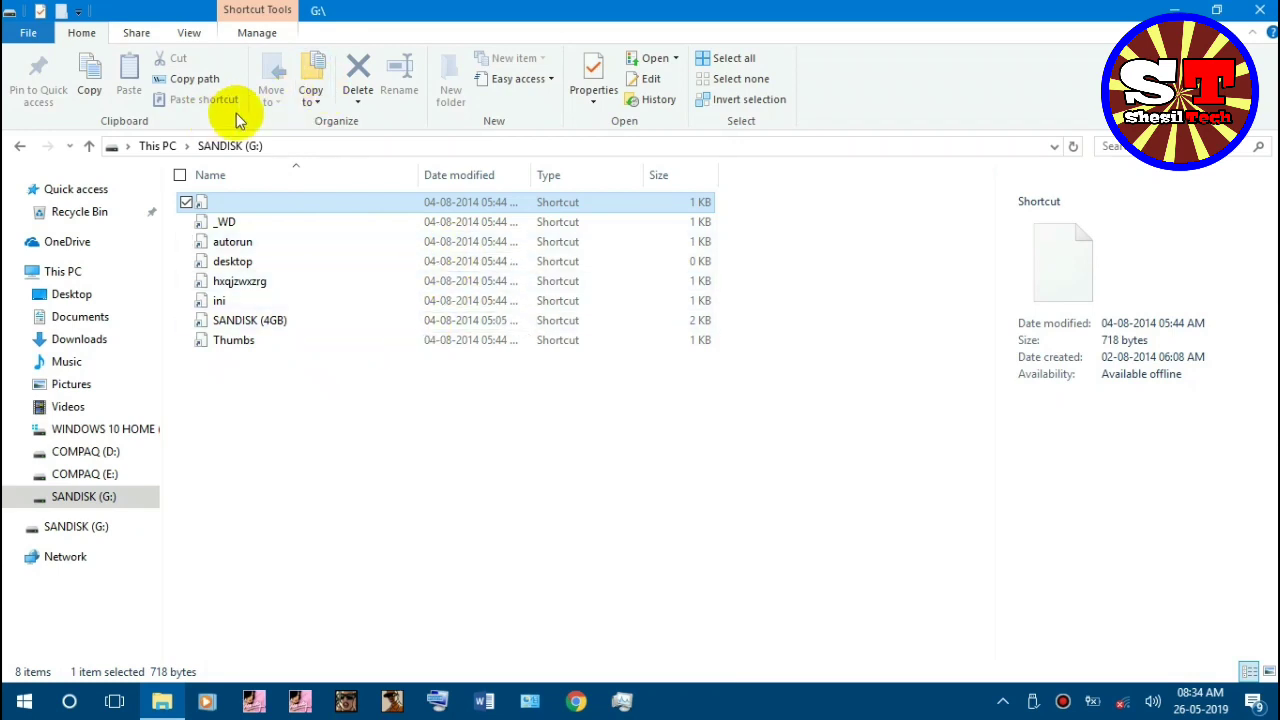
Set Folder Options to show hidden files, folders and drives and protected operating system files
left_click(192, 33)
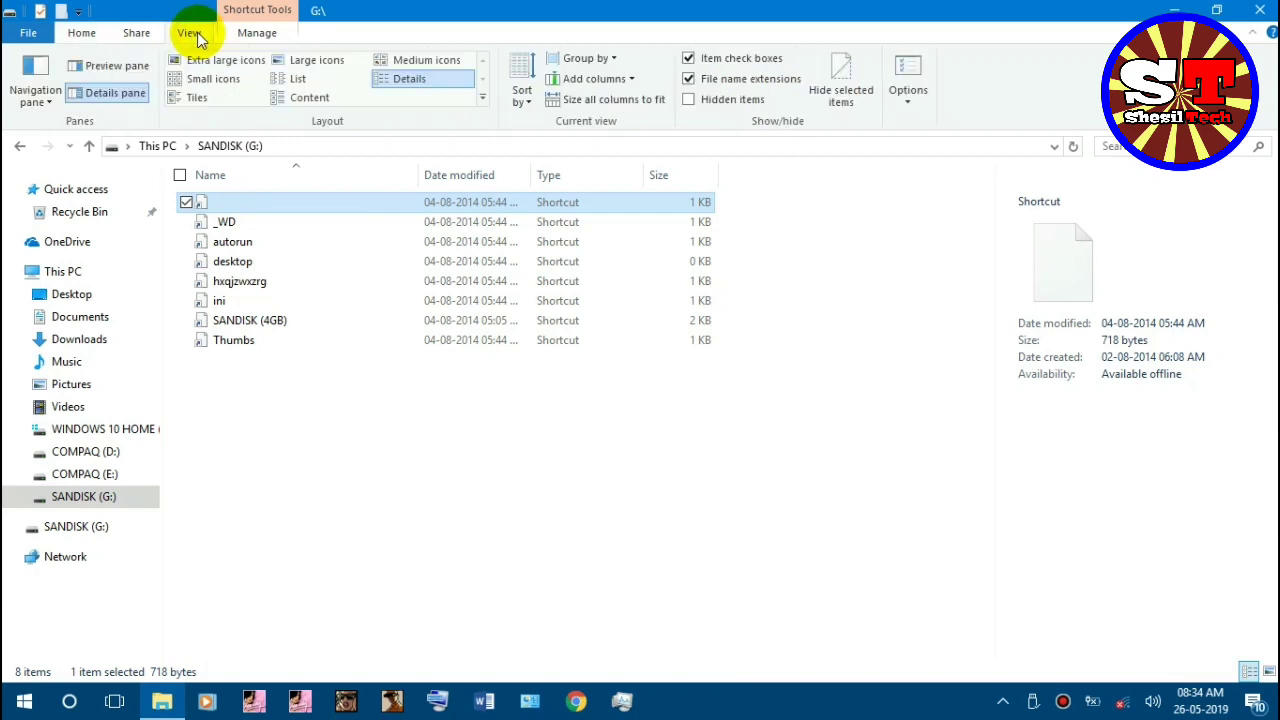
left_click(910, 78)
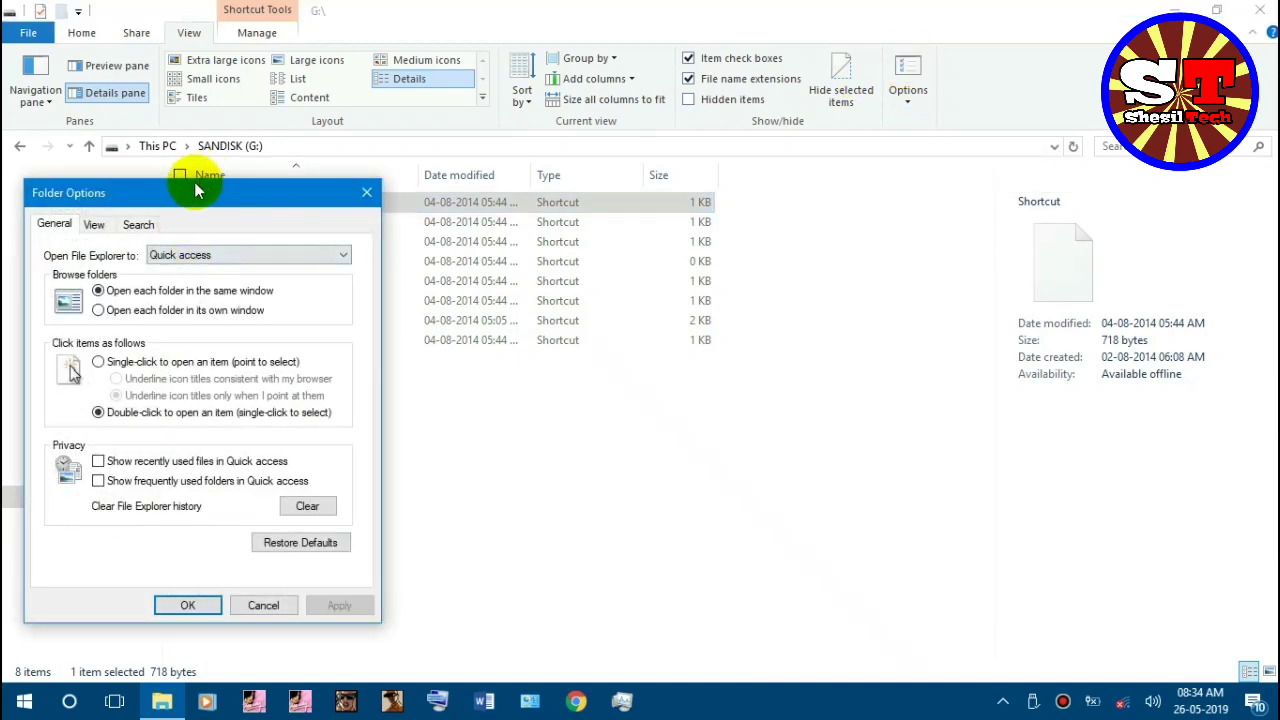
left_click_drag(193, 196, 330, 113)
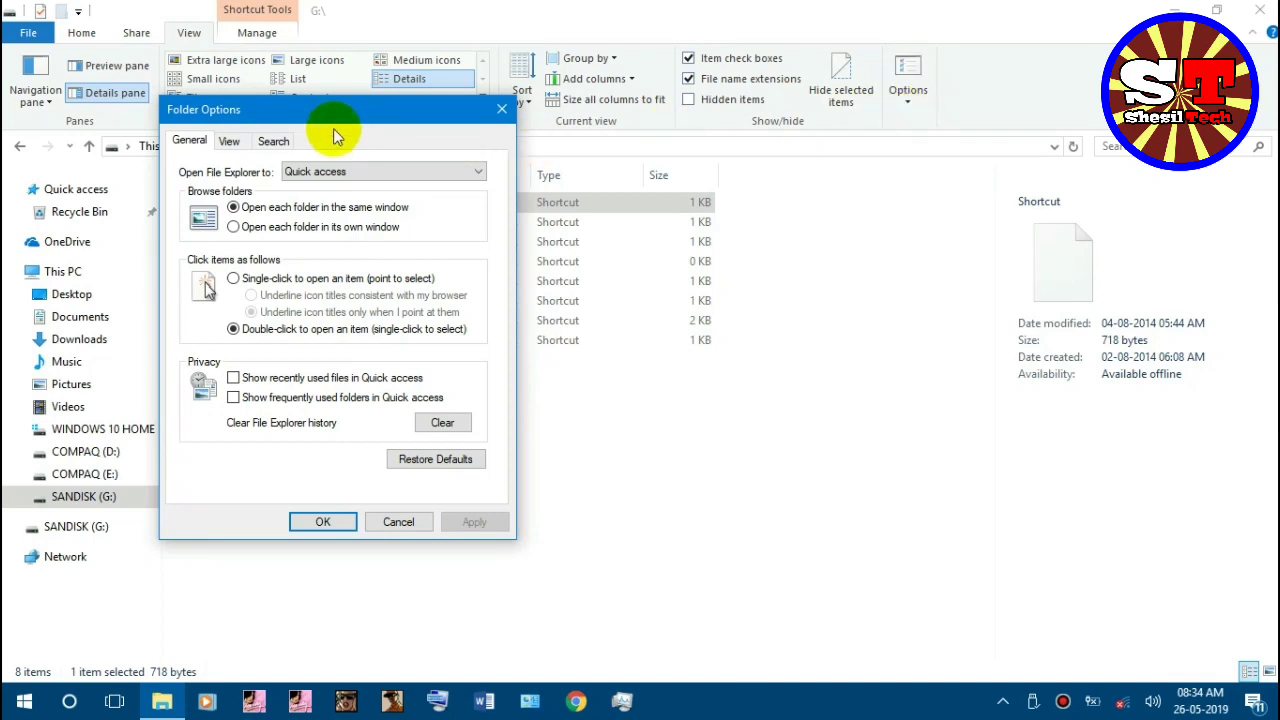
left_click(230, 146)
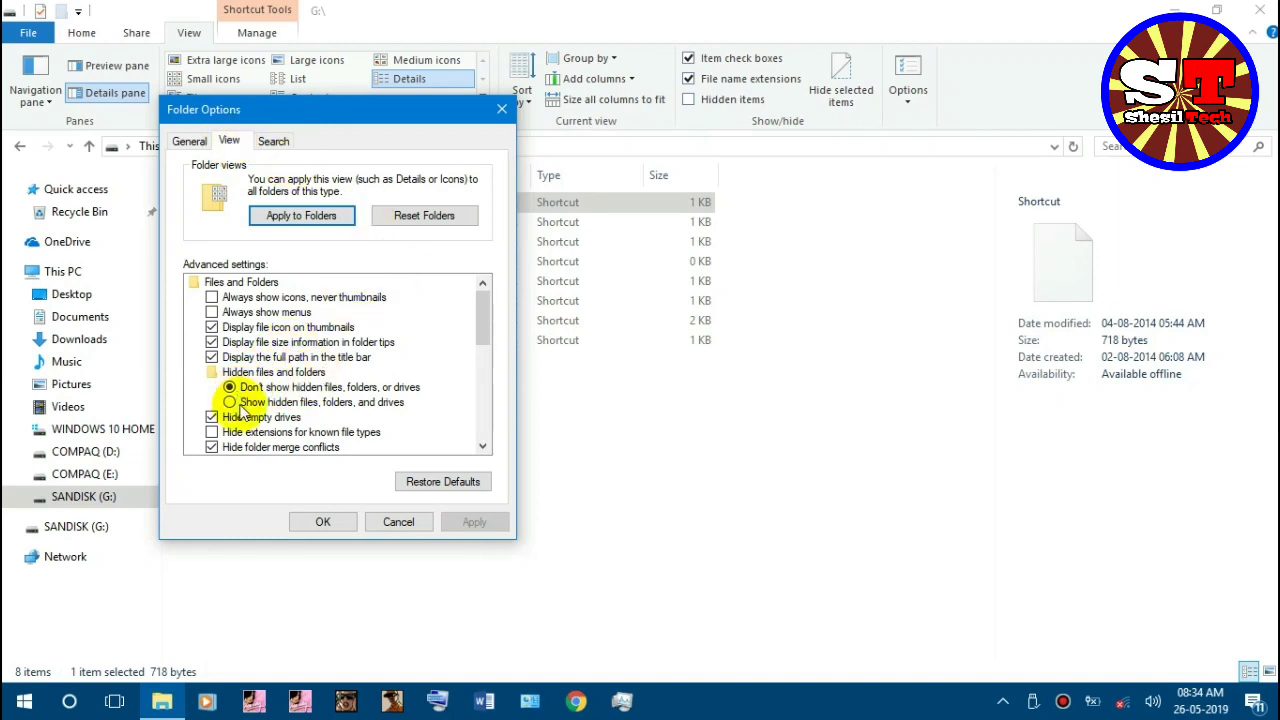
left_click(230, 402)
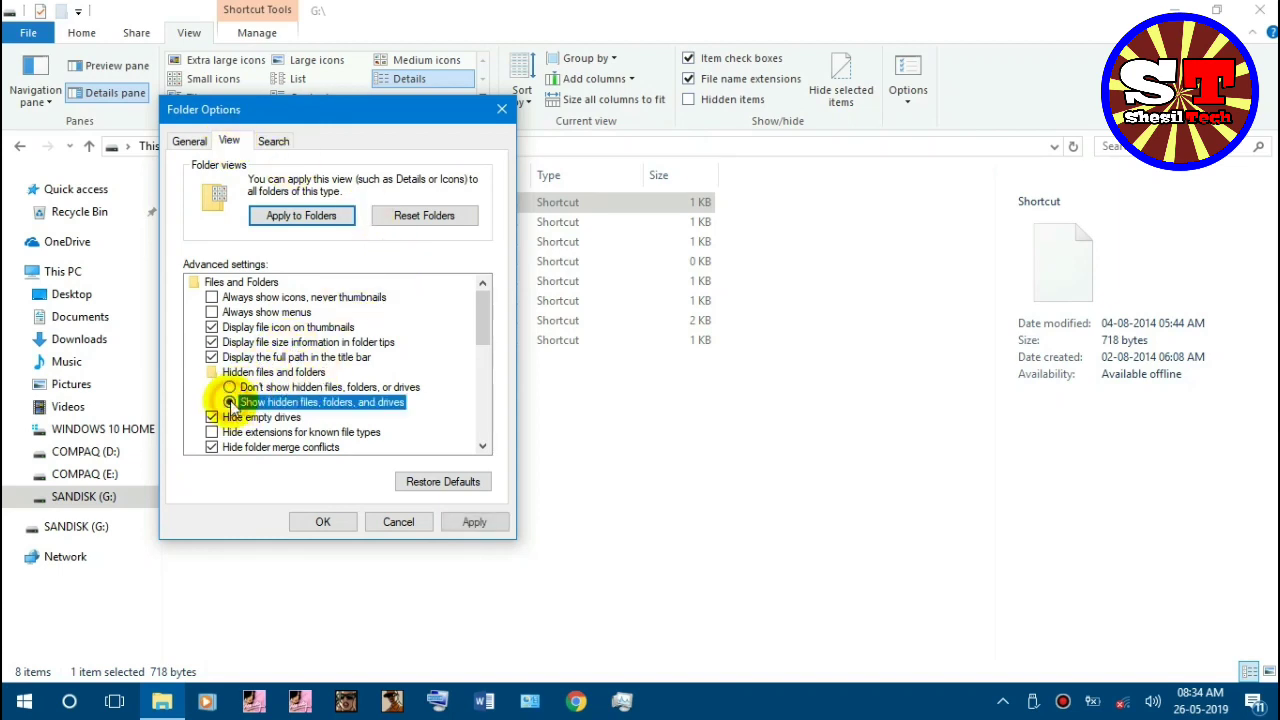
scroll(385, 400, "down", 2)
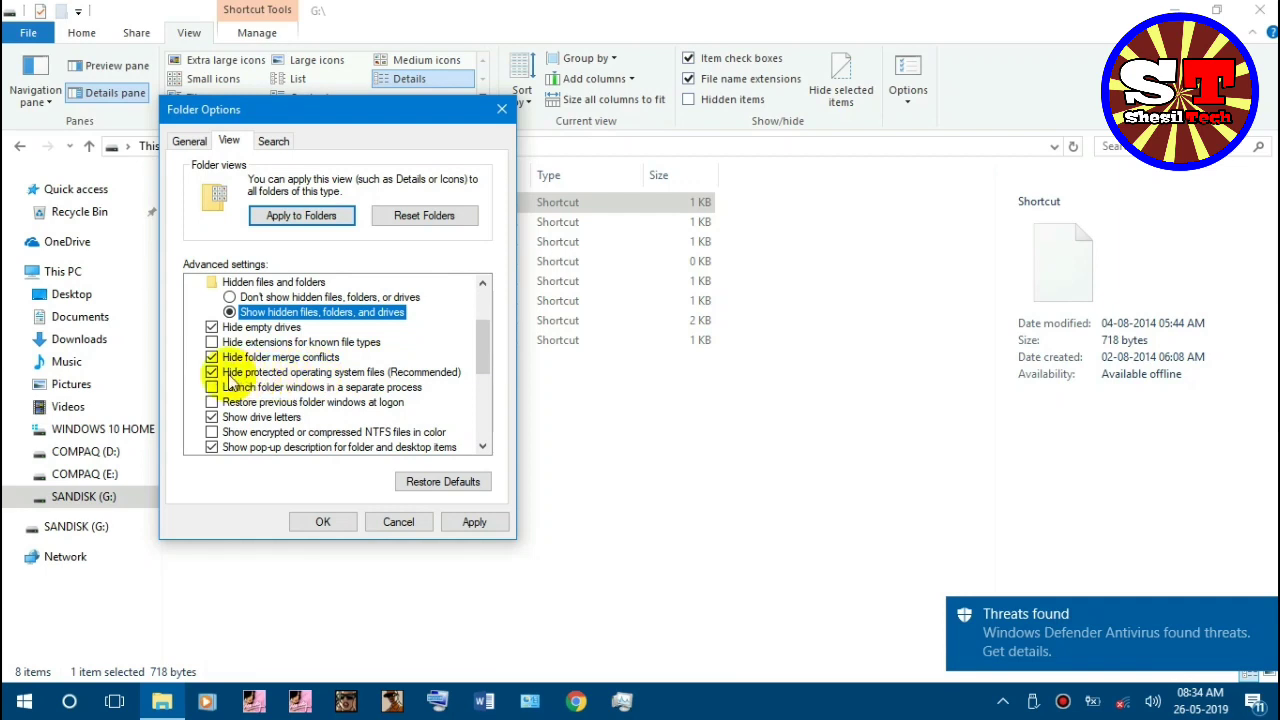
left_click(212, 372)
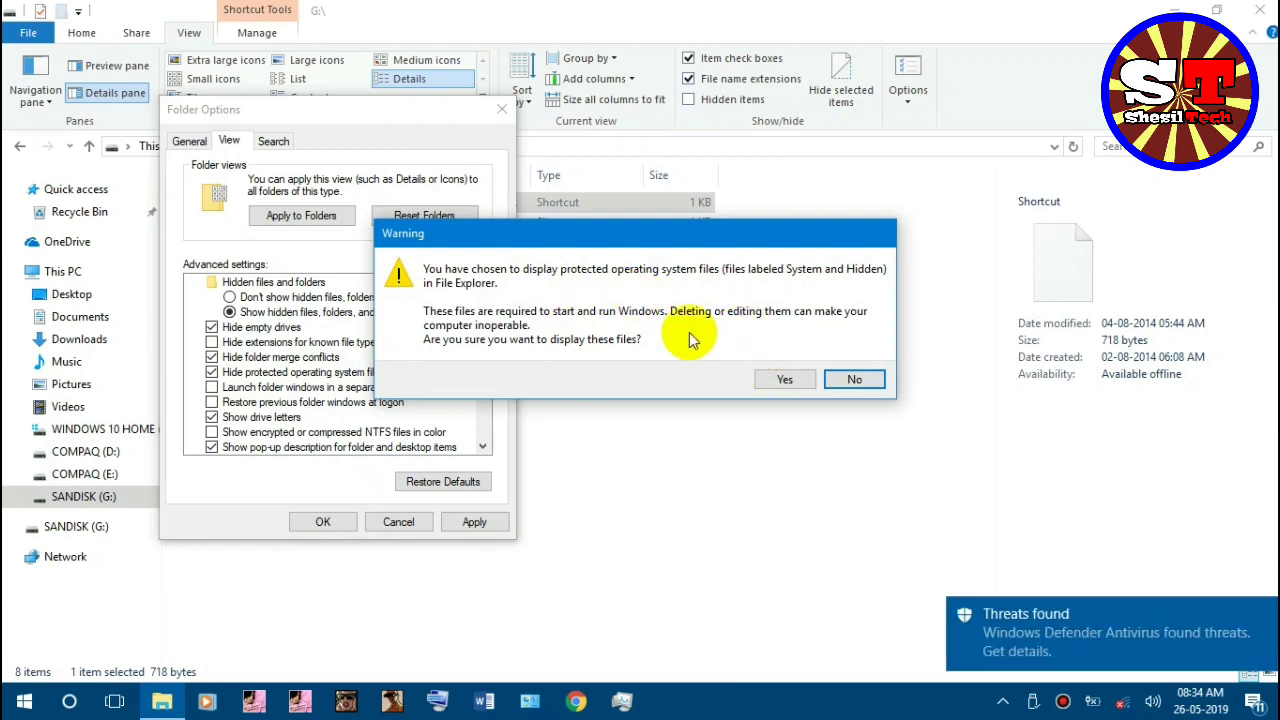
left_click(785, 382)
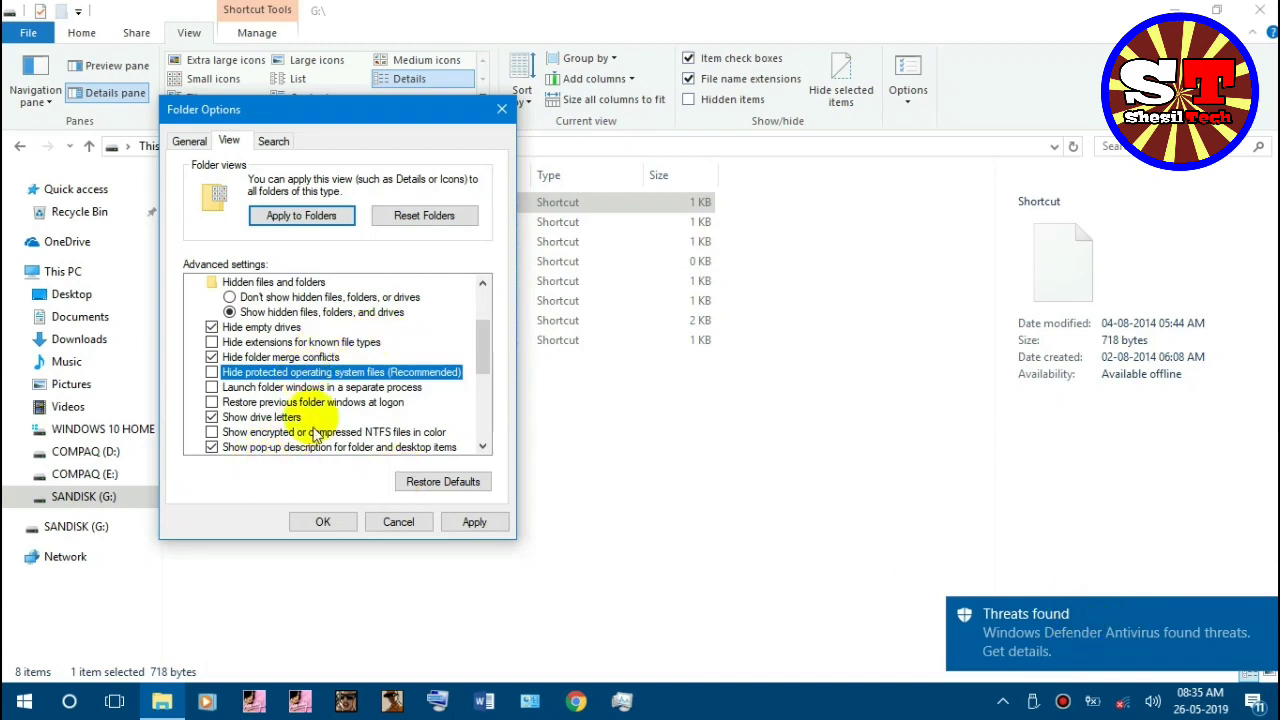
left_click(474, 521)
left_click(320, 522)
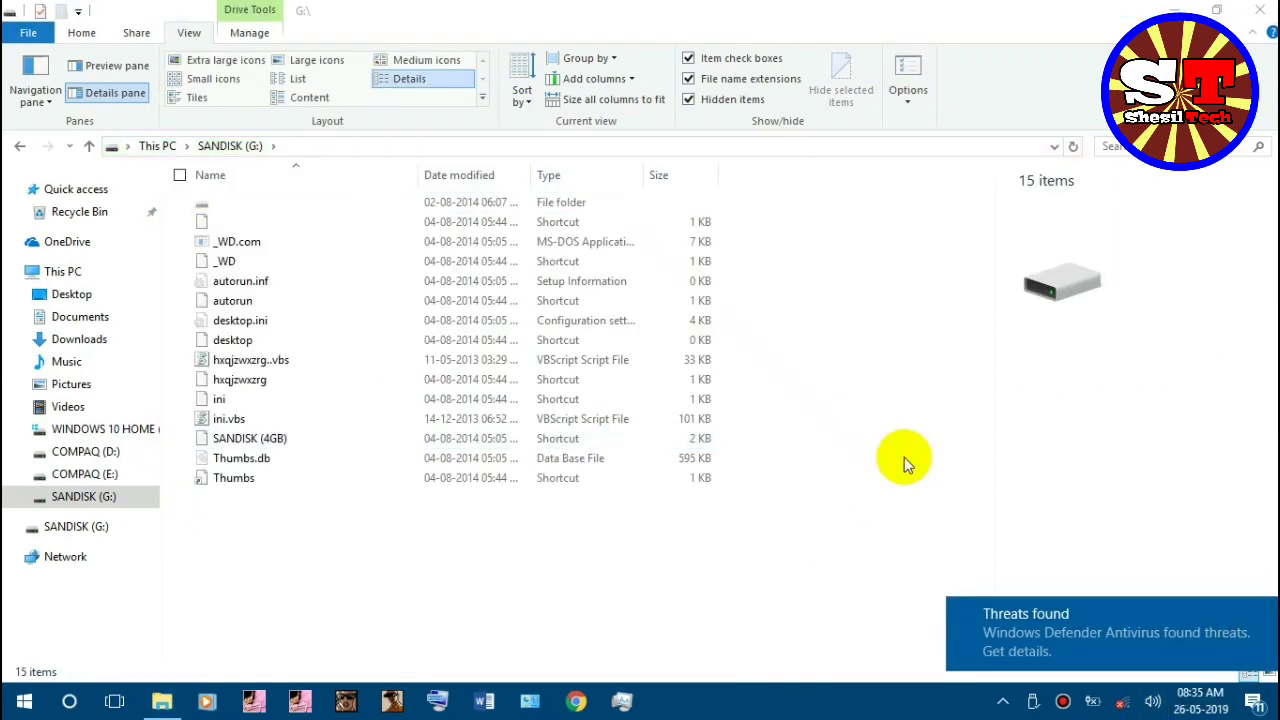
Switch the SANDISK (G:) file list to the Large icons layout
left_click(263, 541)
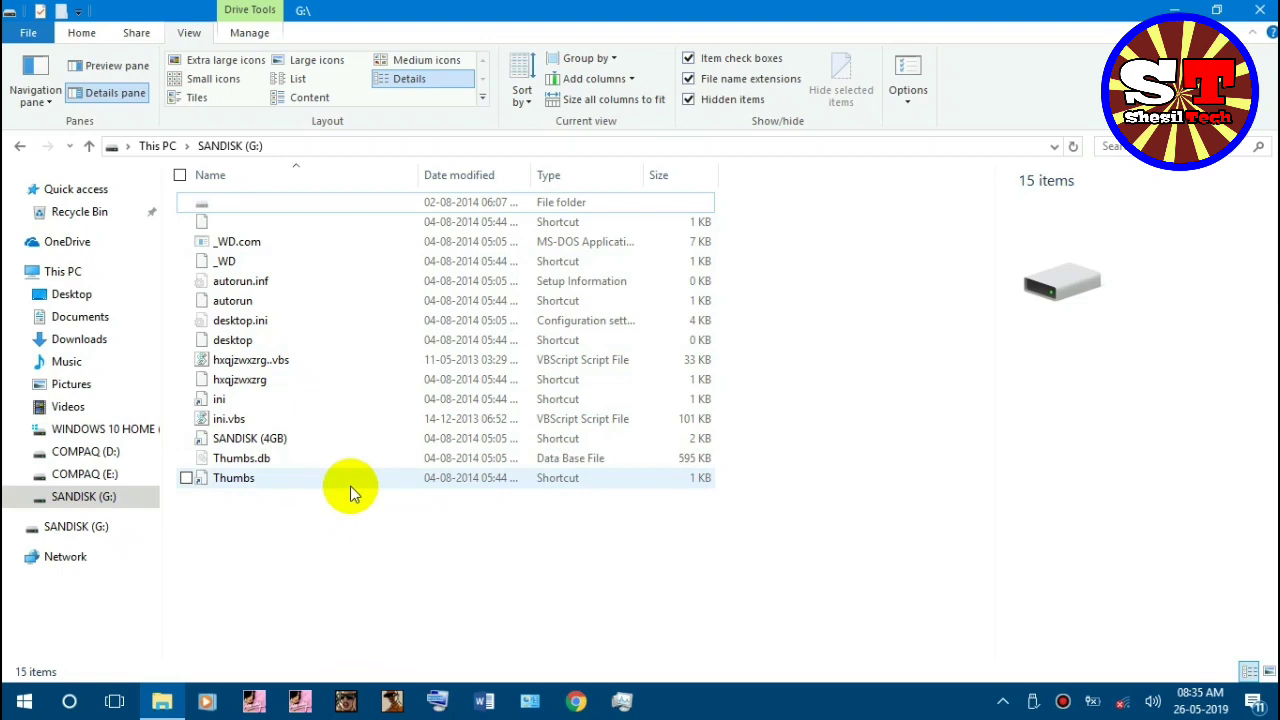
left_click(202, 206)
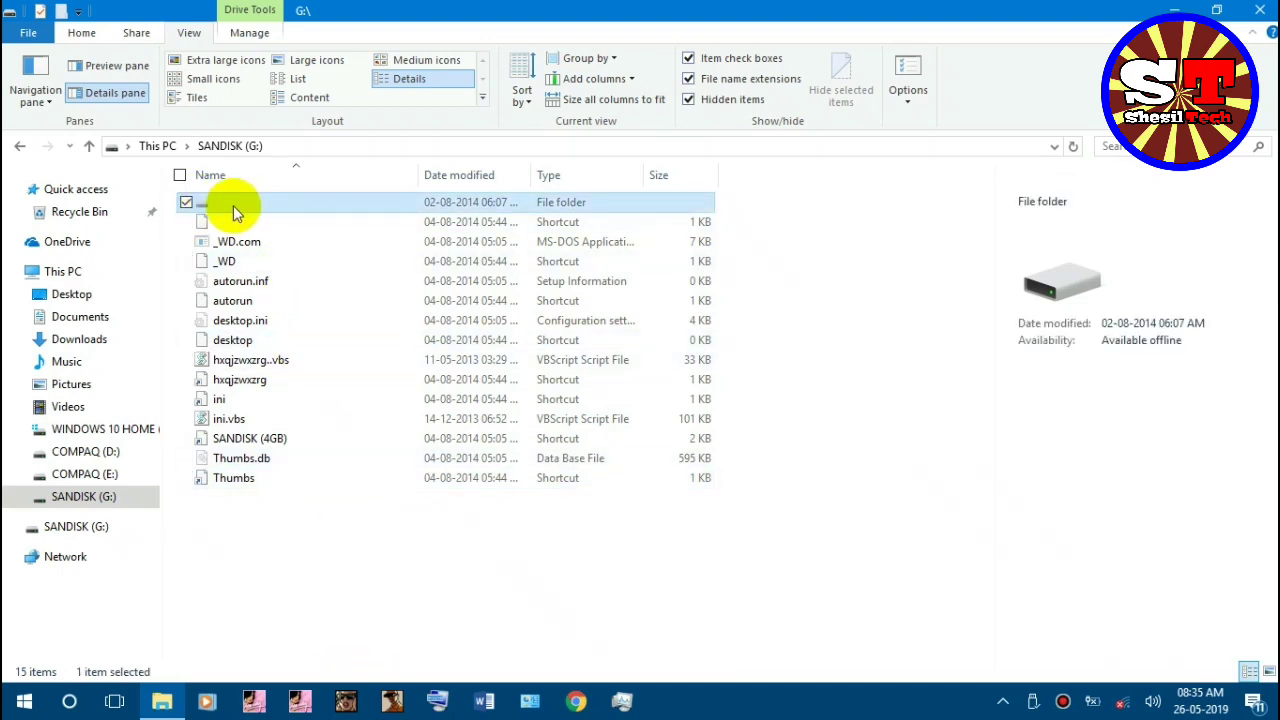
left_click(308, 57)
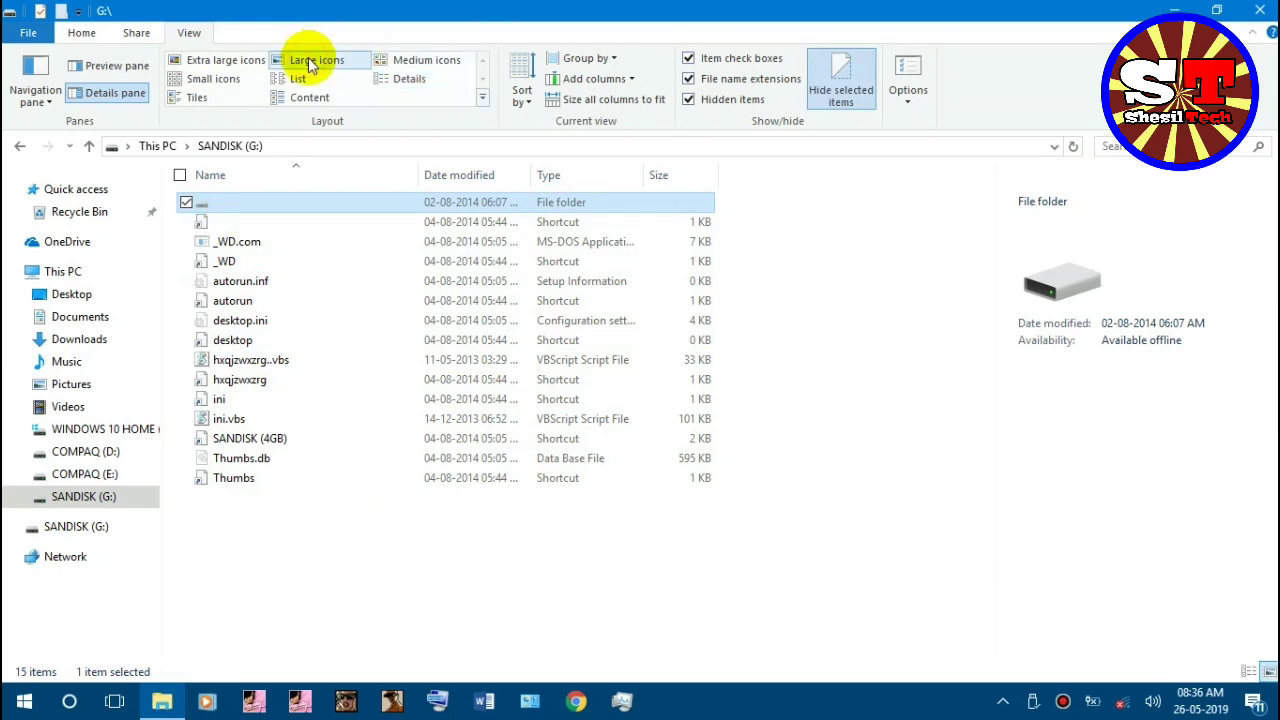
Open the unnamed hidden folder on the drive, muting the computer's sound
left_click(235, 245)
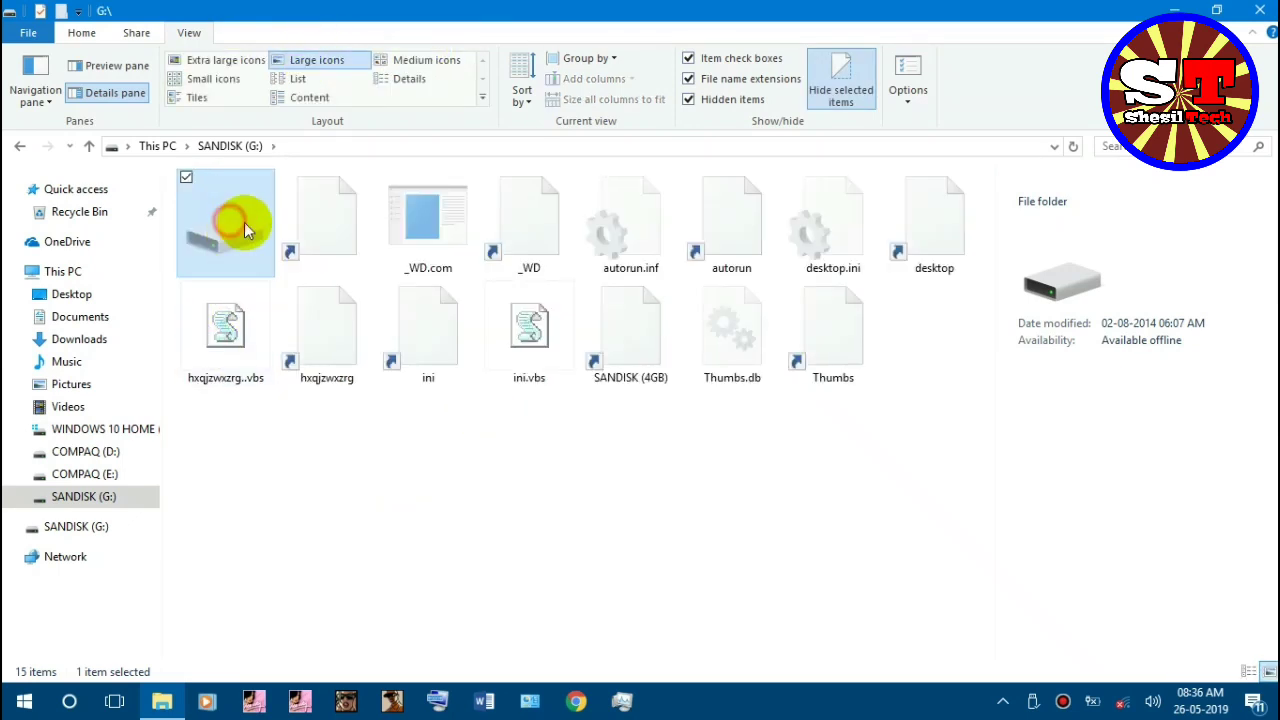
double_click(234, 254)
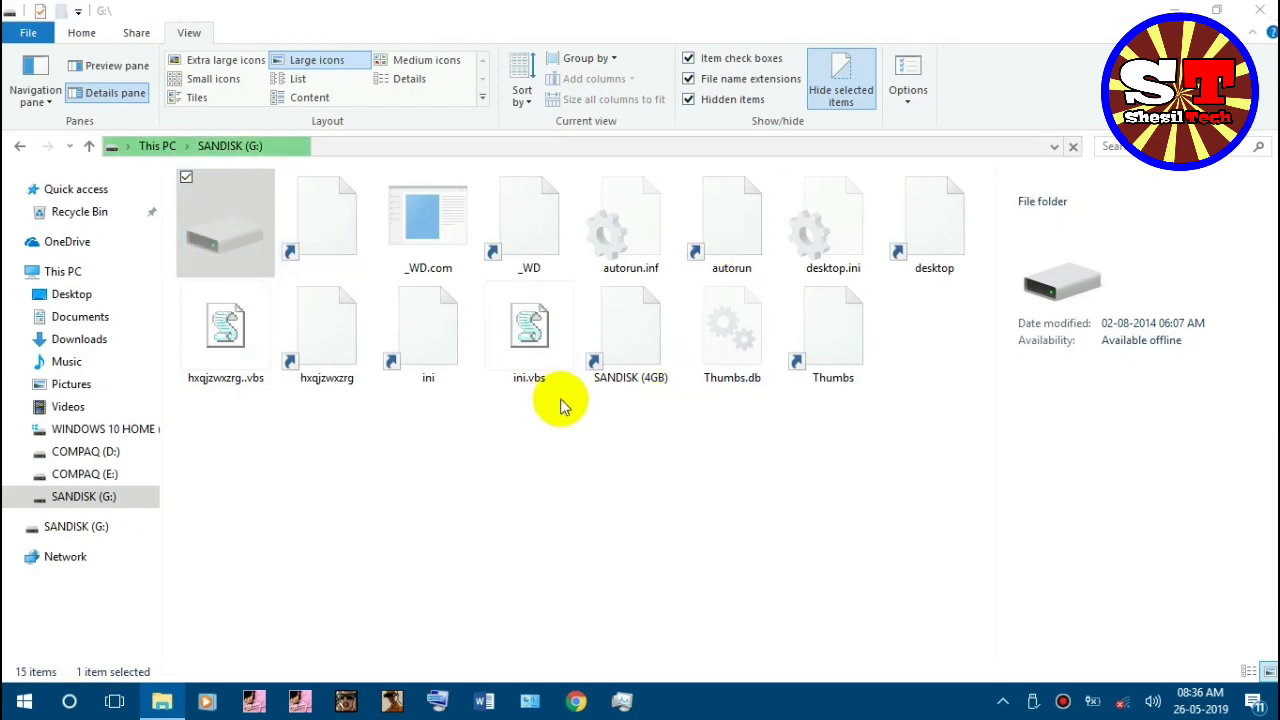
left_click(220, 222)
key("XF86AudioMute")
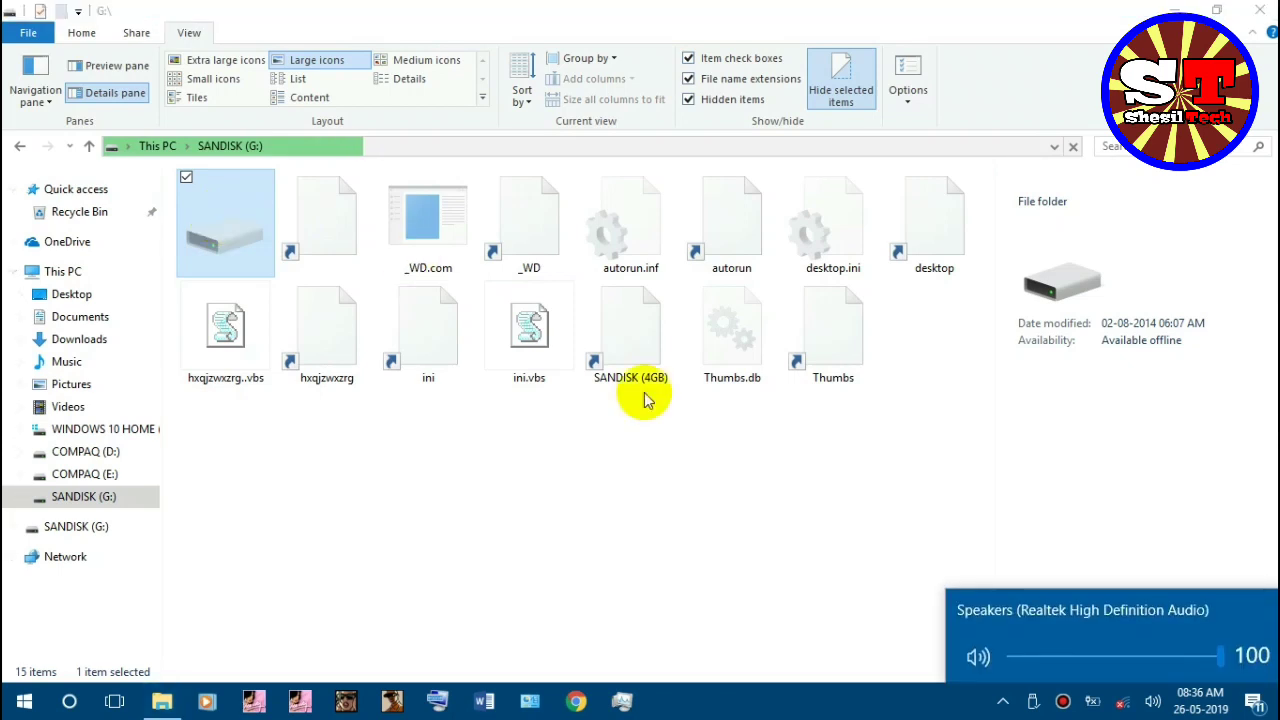
double_click(224, 224)
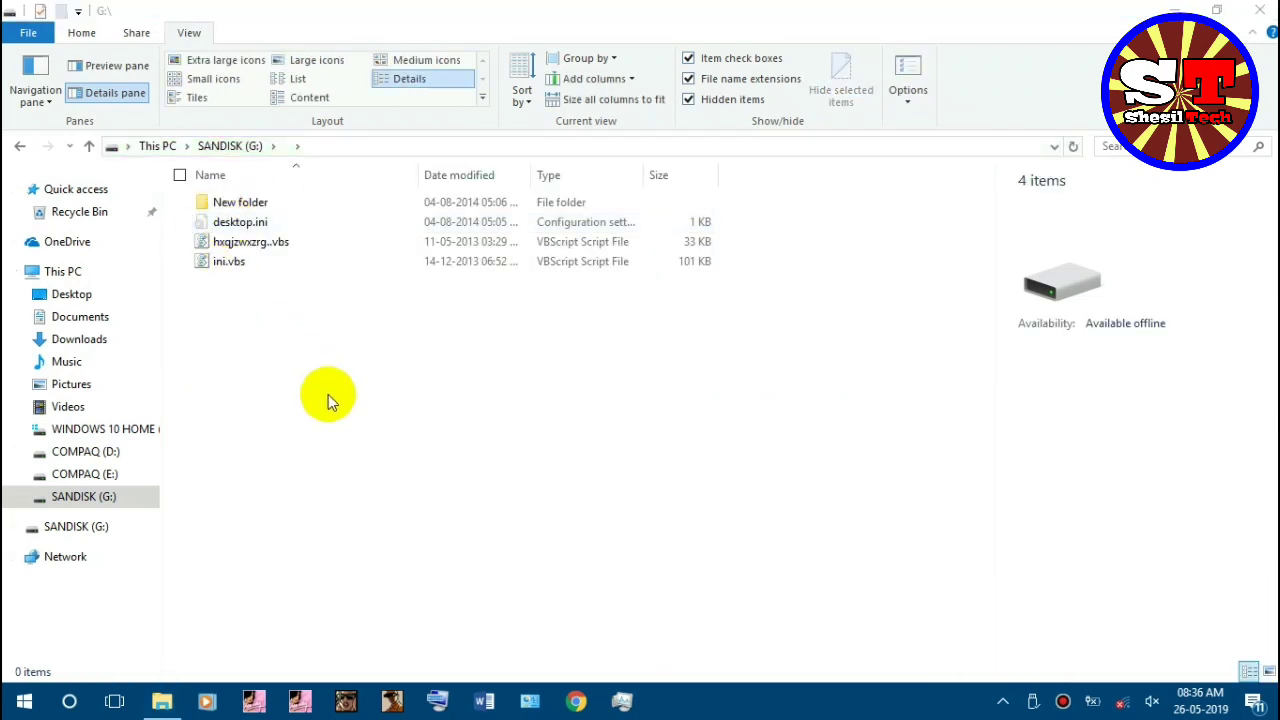
Browse the MP3 files in New folder, then return to the SANDISK (G:) root
left_click(249, 203)
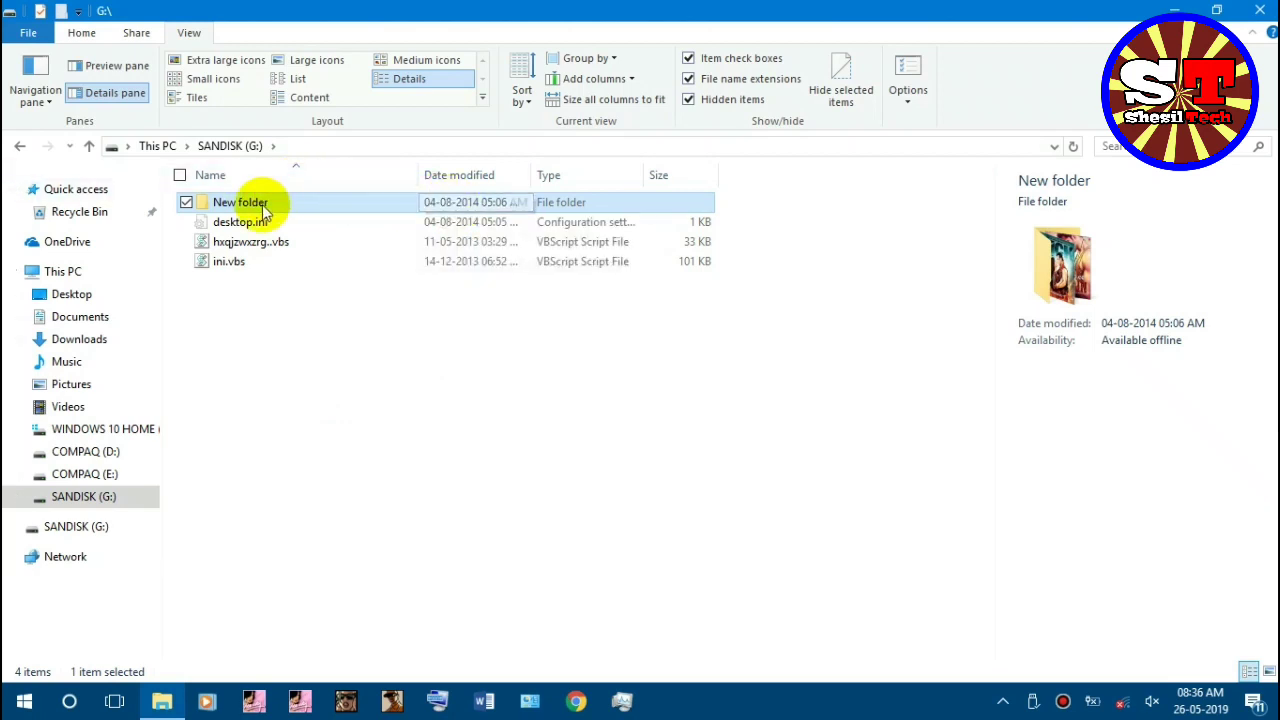
mouse_move(262, 204)
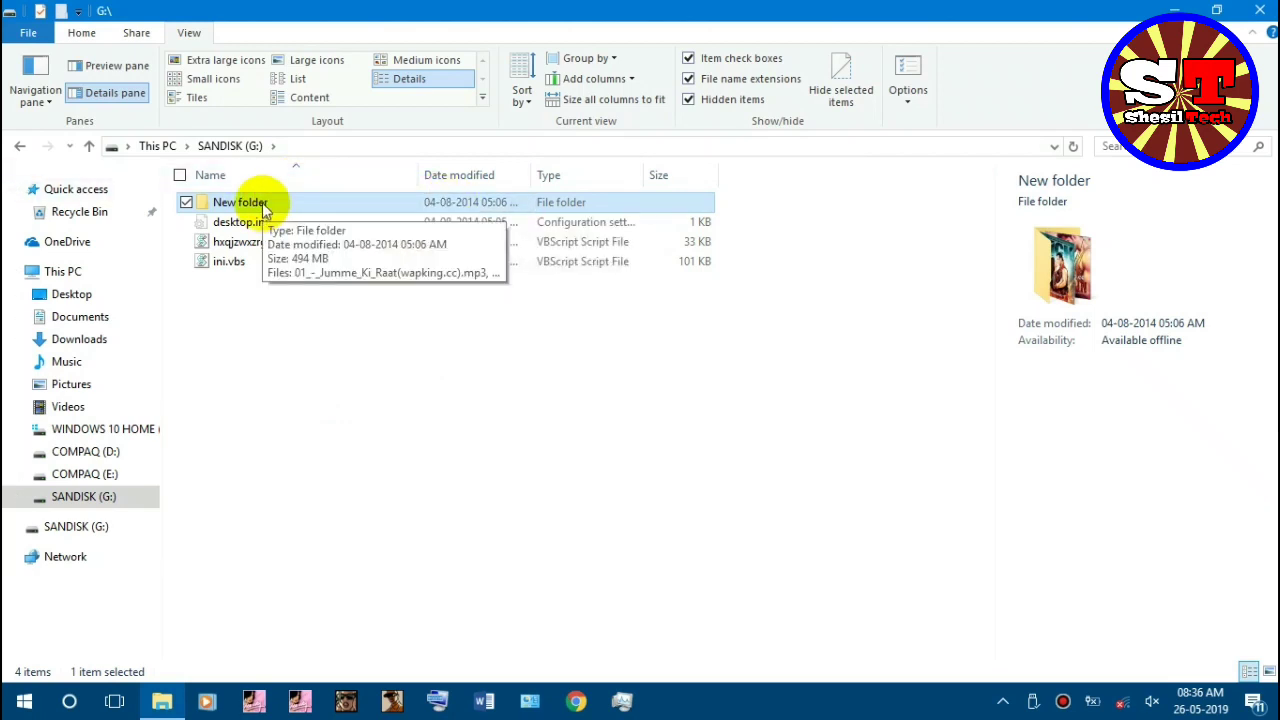
double_click(292, 204)
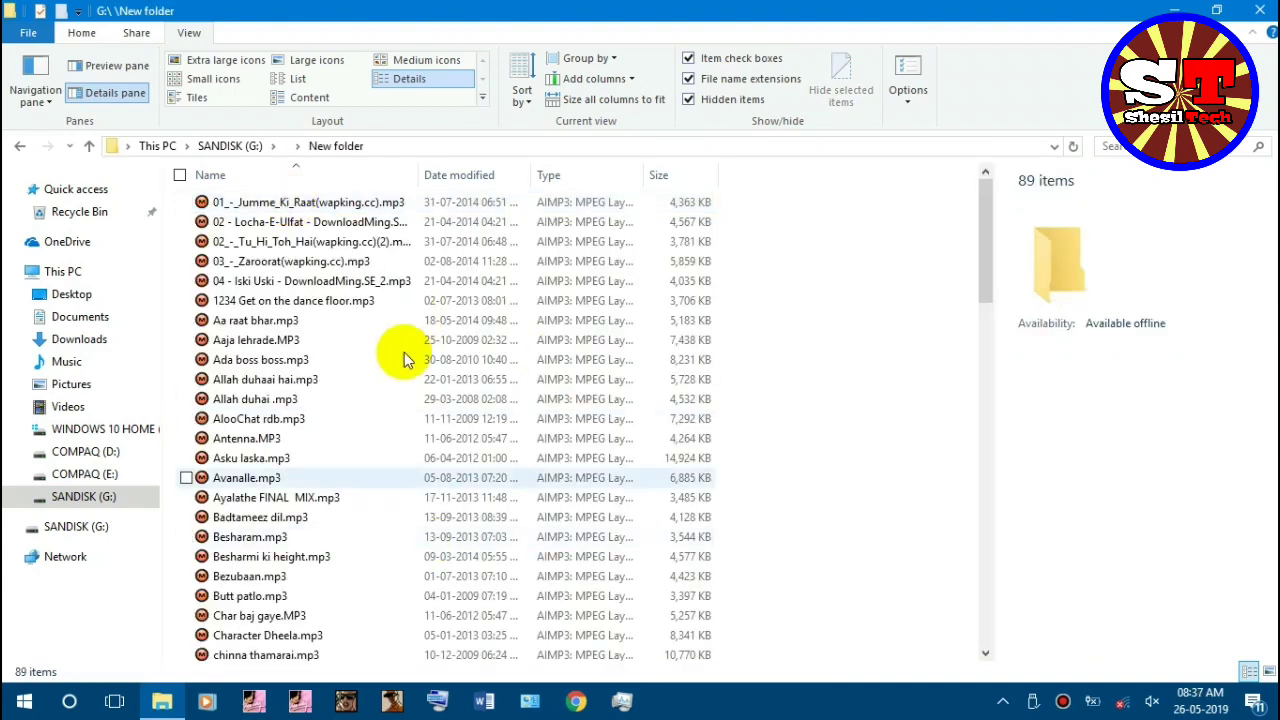
scroll(391, 380, "down", 4)
scroll(315, 258, "down", 13)
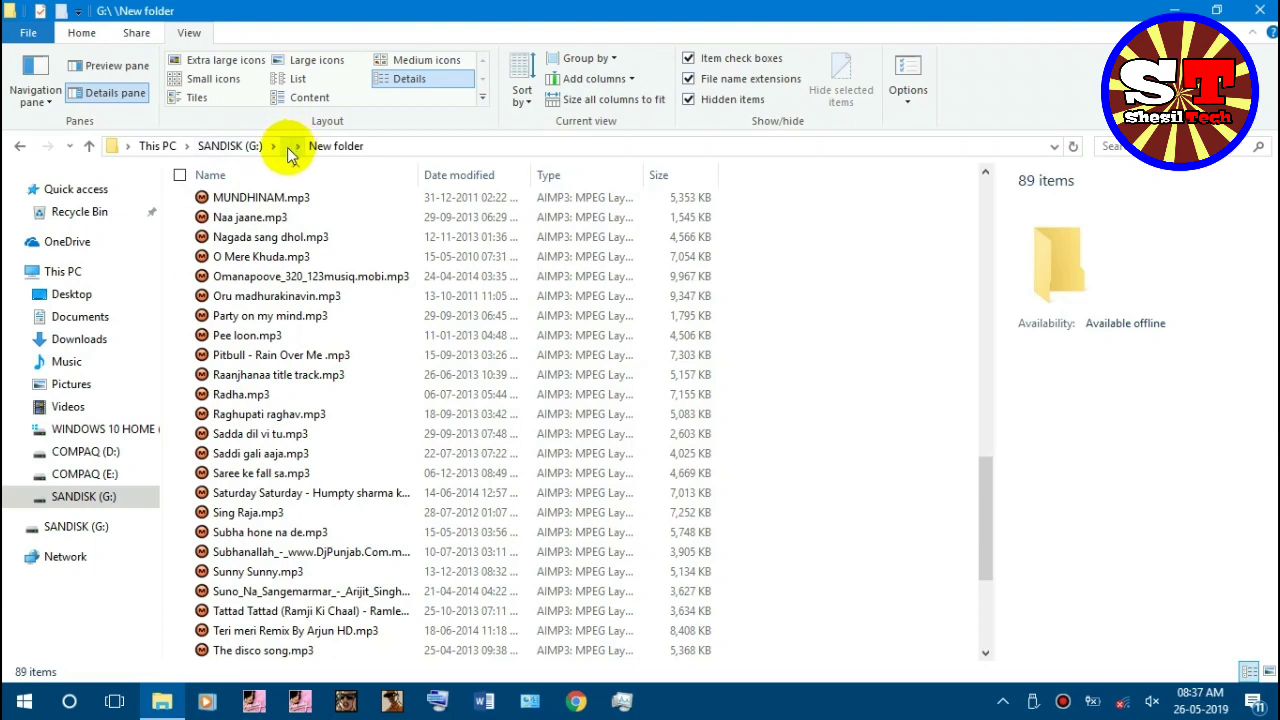
left_click(293, 147)
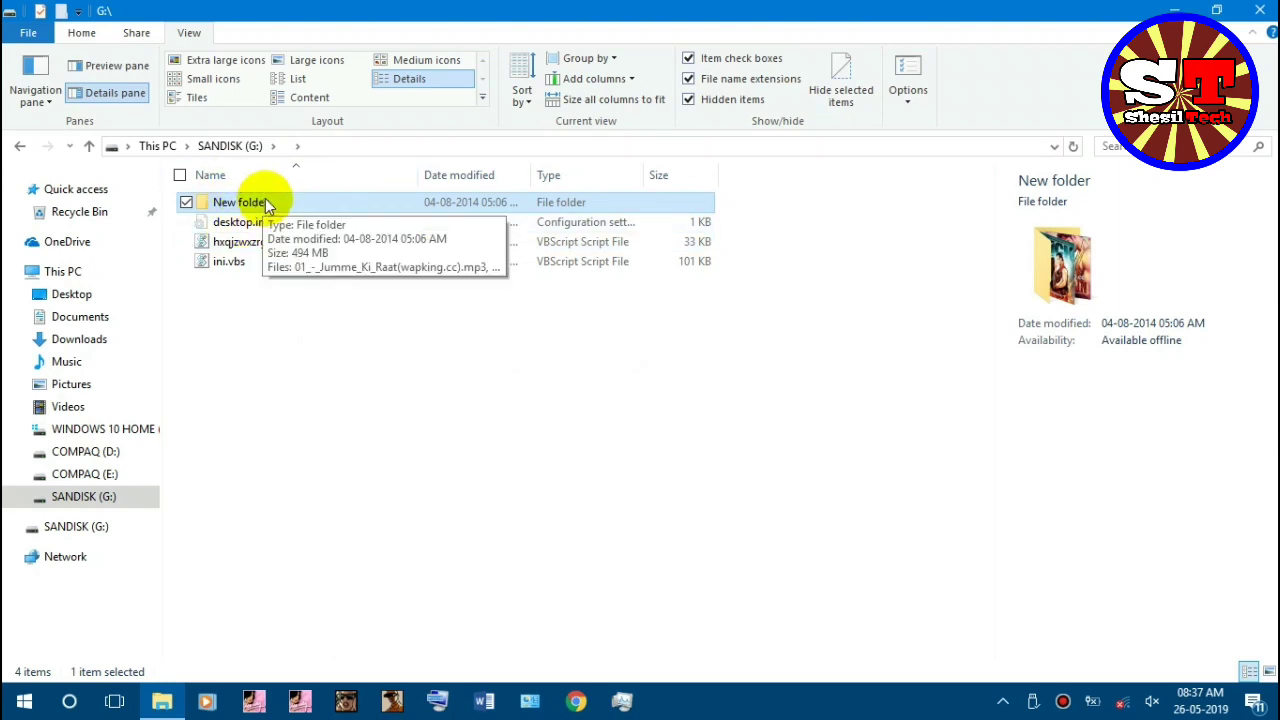
left_click(231, 148)
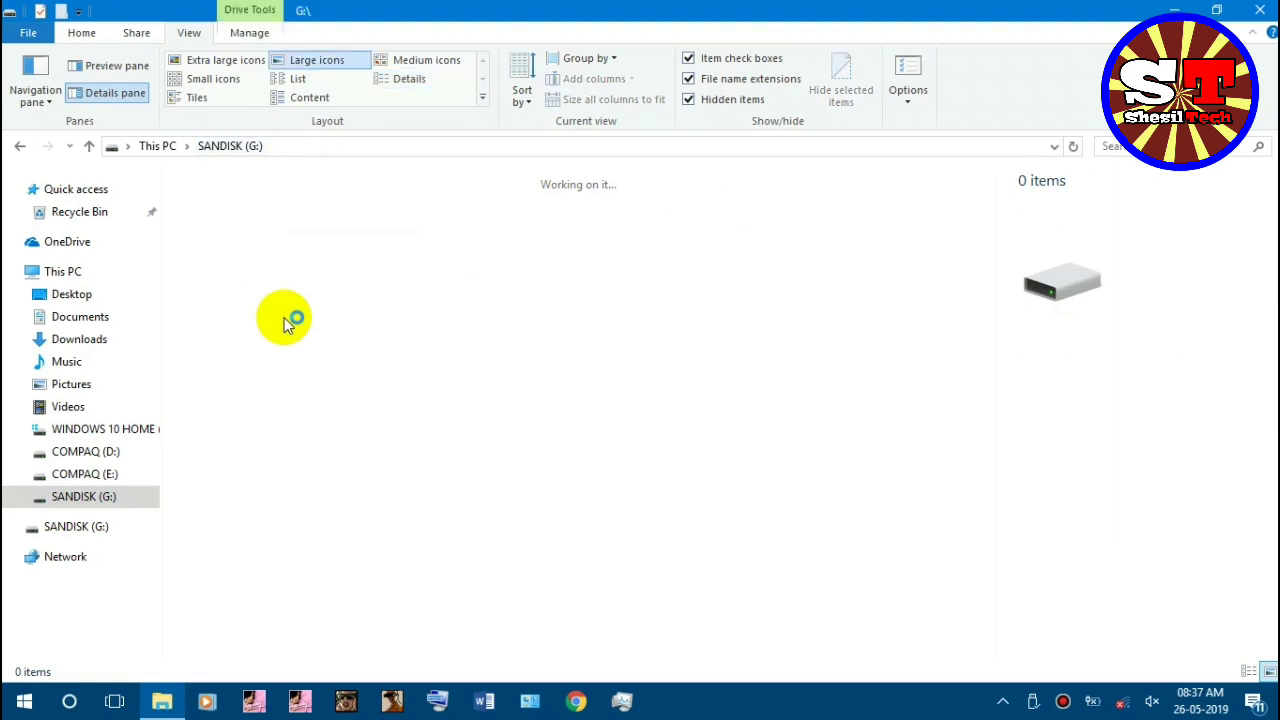
left_click(246, 177)
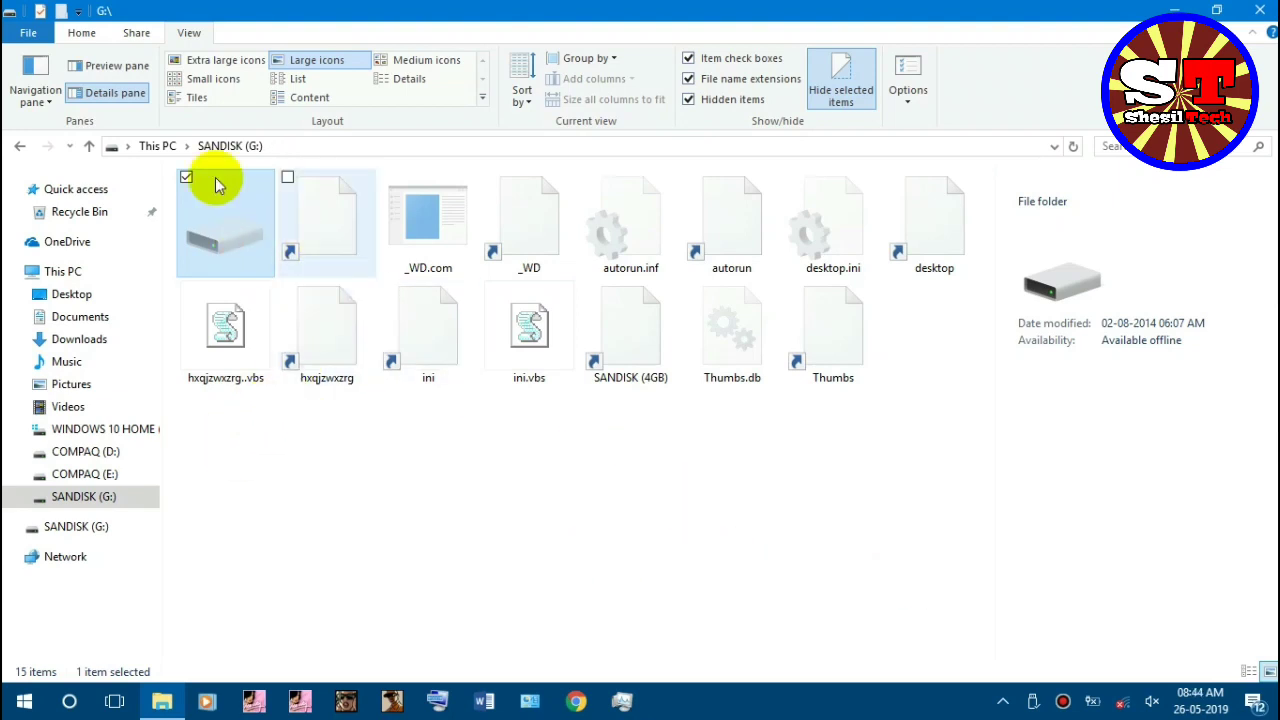
double_click(218, 190)
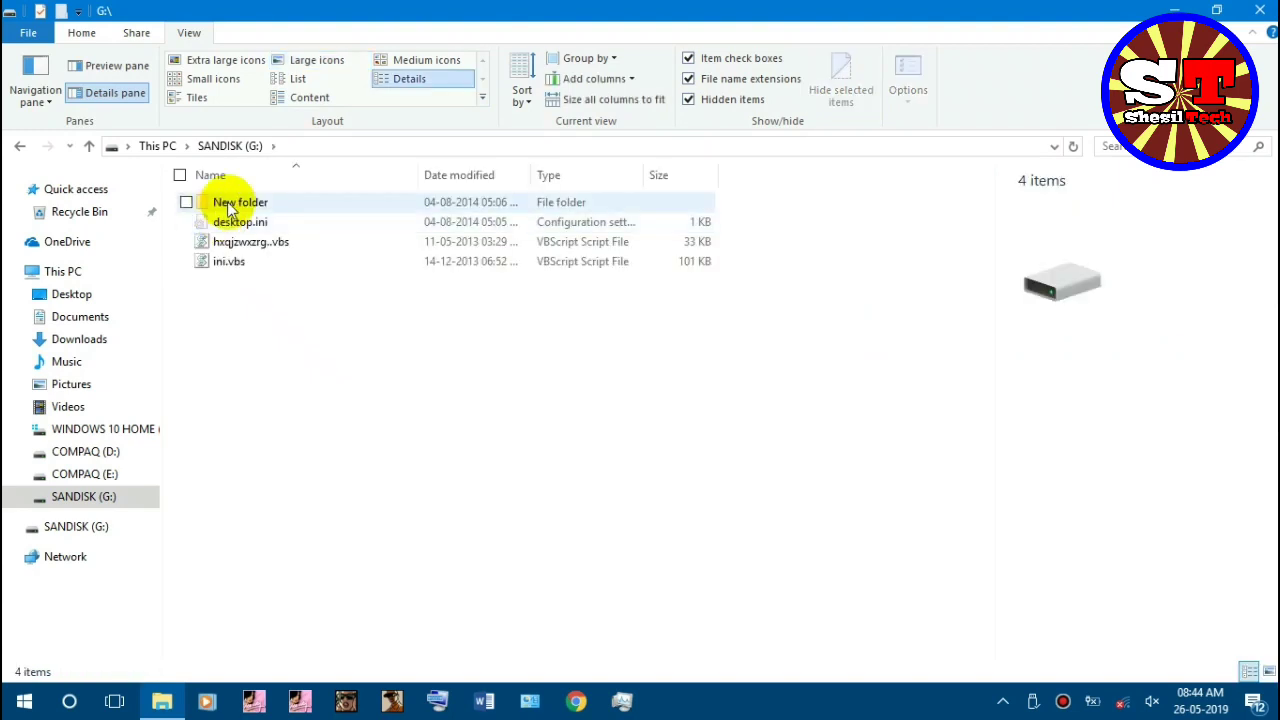
left_click(229, 203)
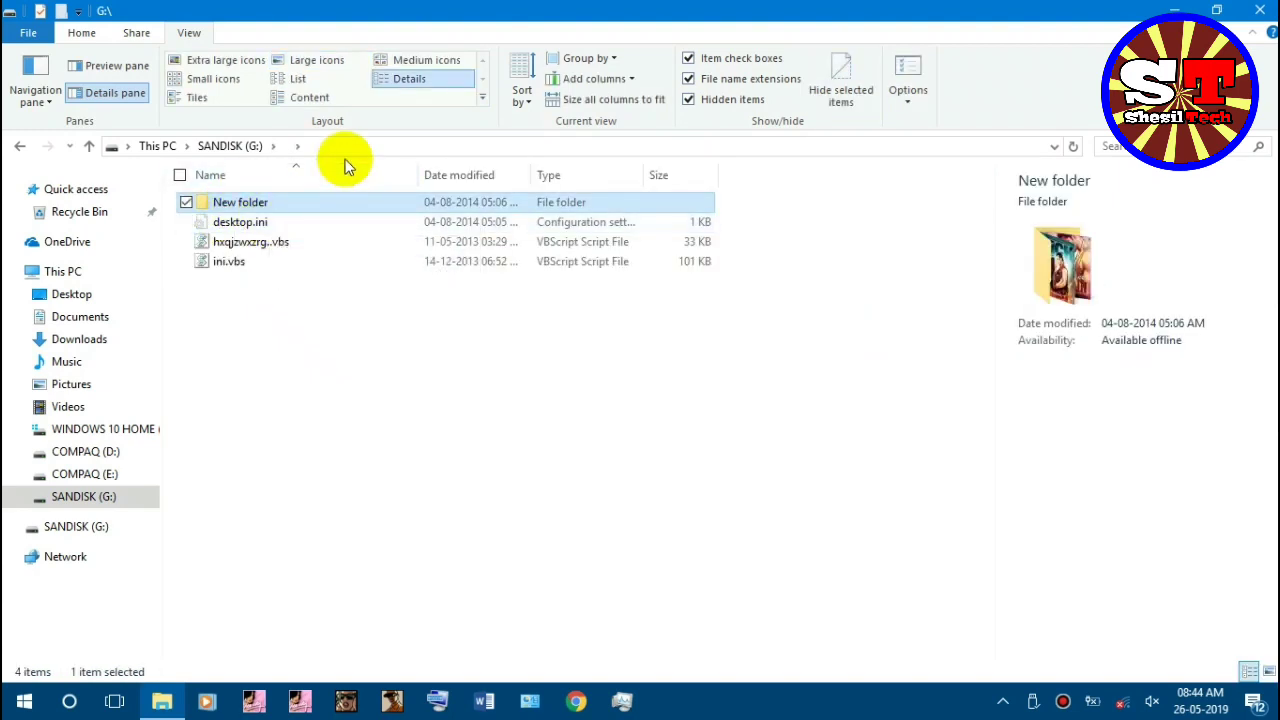
left_click(229, 146)
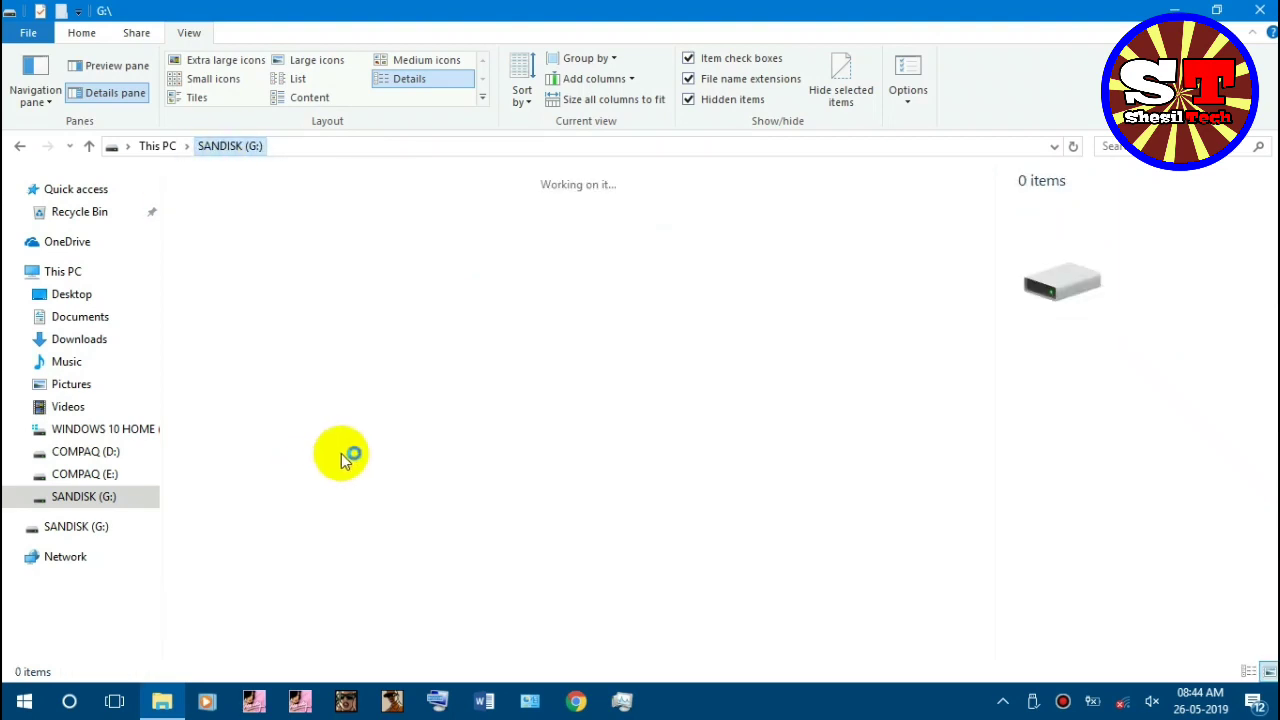
In Folder Options, choose 'Don't show hidden files, folders, or drives' and toggle protected-file hiding
left_click(906, 68)
left_click_drag(266, 189, 642, 158)
left_click(520, 184)
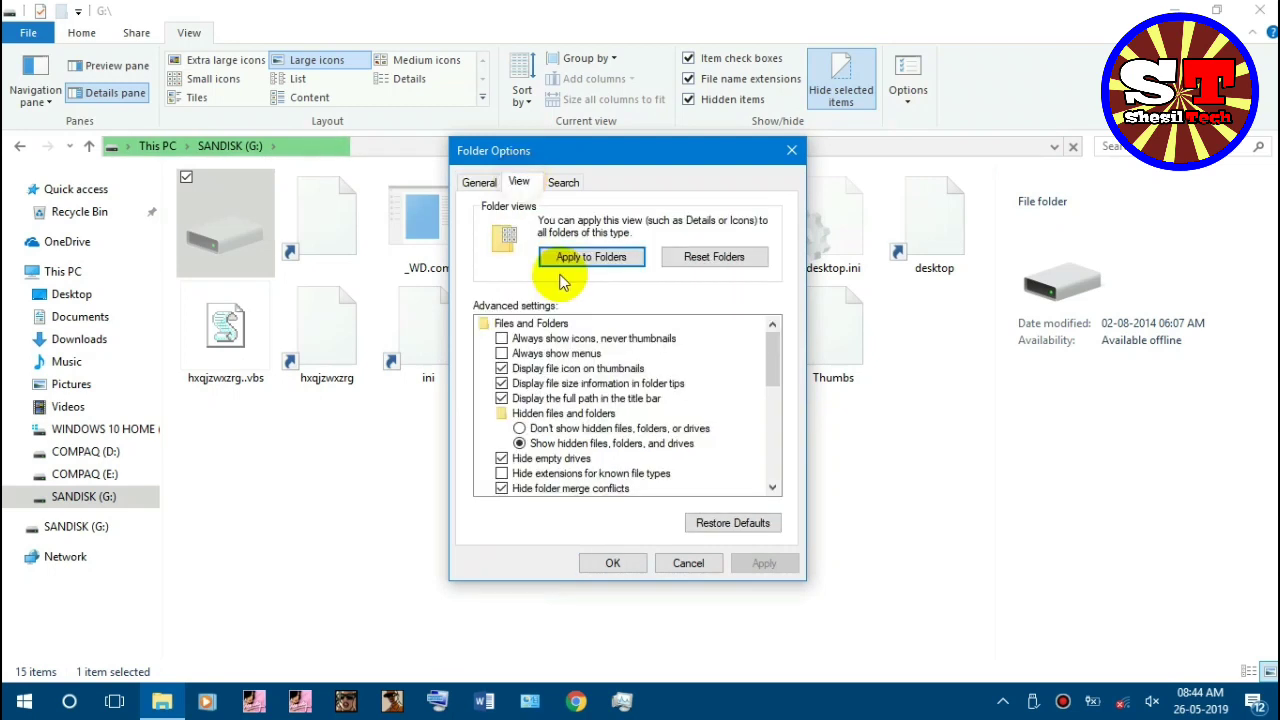
left_click(562, 428)
scroll(567, 432, "down", 2)
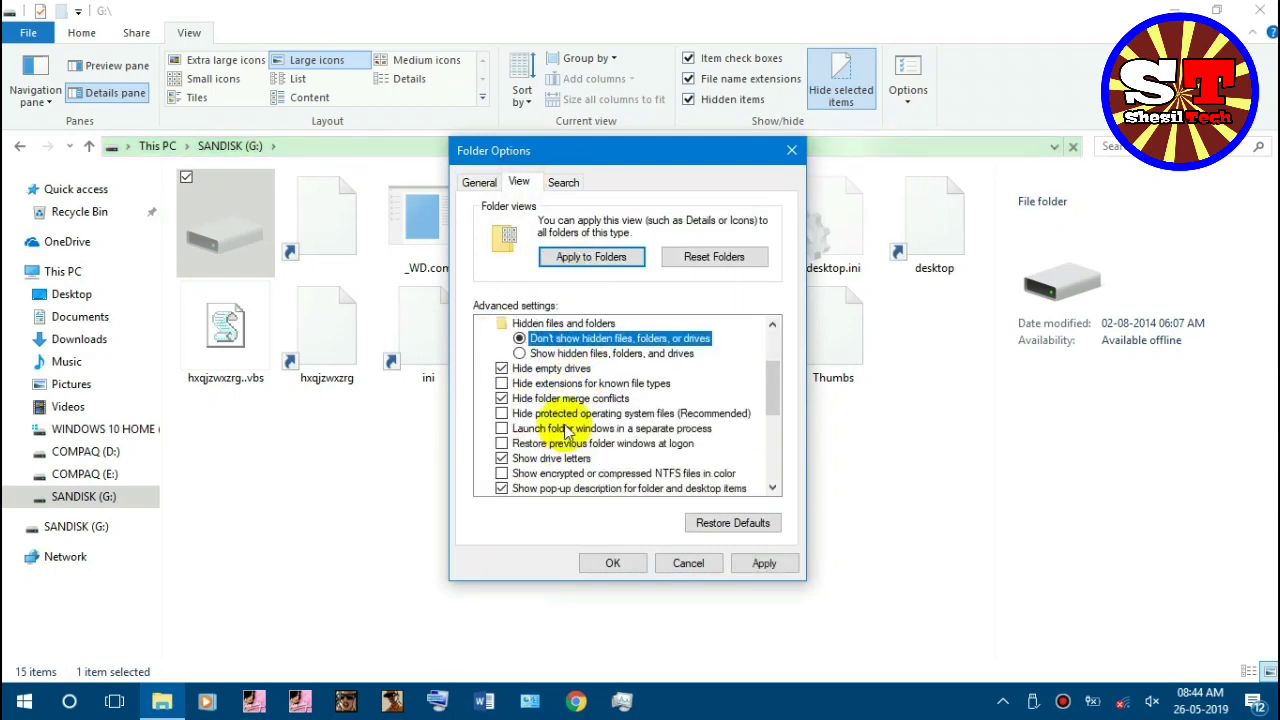
left_click(502, 413)
left_click(613, 563)
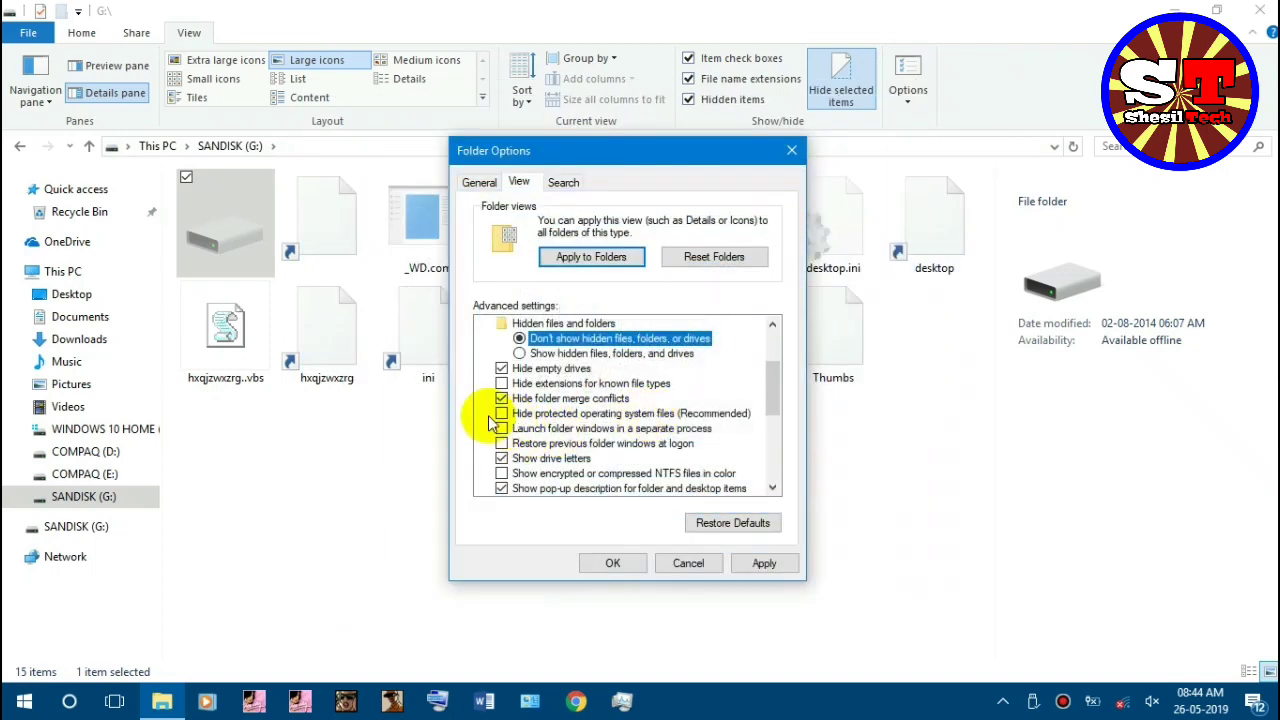
left_click(502, 414)
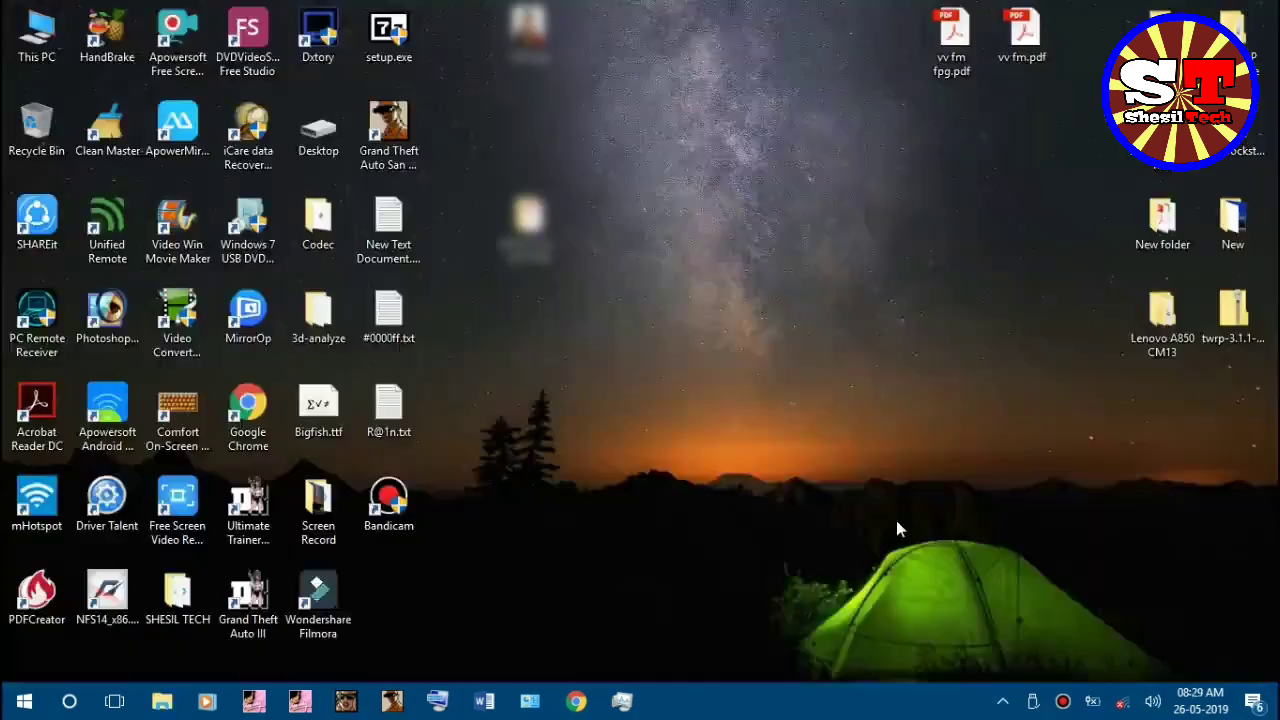